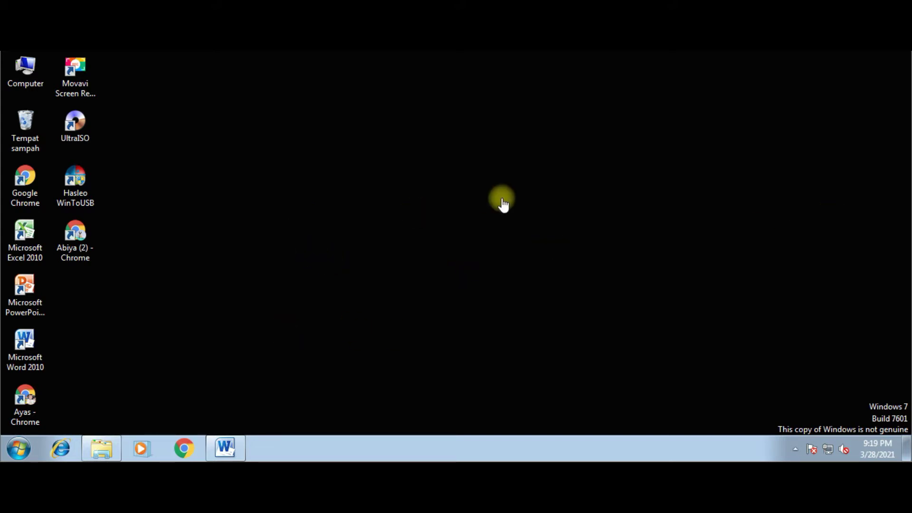
# Step: Start Microsoft Word 2010 and open the document Surat Undangan from the Documents library
pyautogui.doubleClick(24, 340)
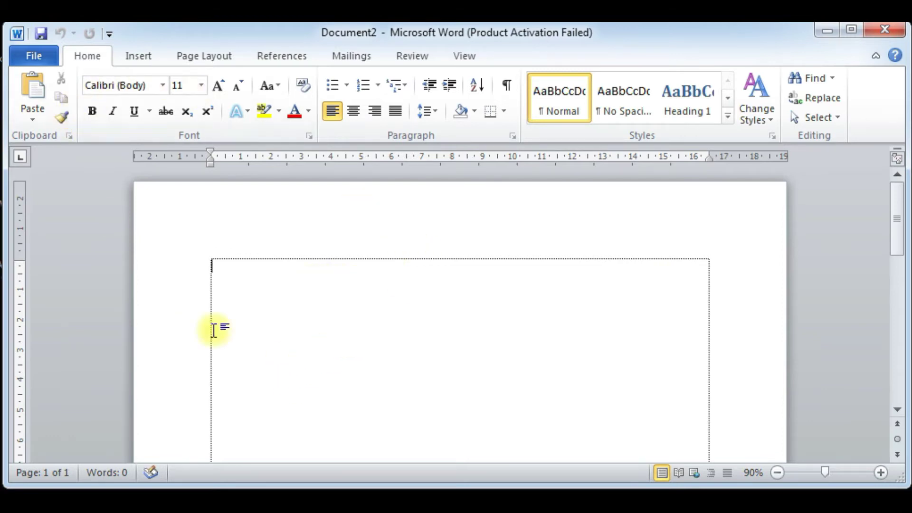
pyautogui.click(38, 60)
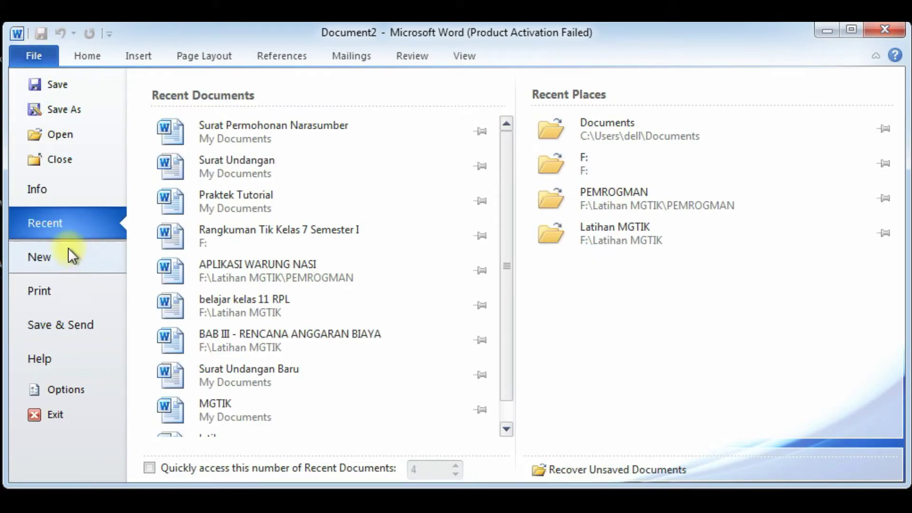
pyautogui.click(70, 135)
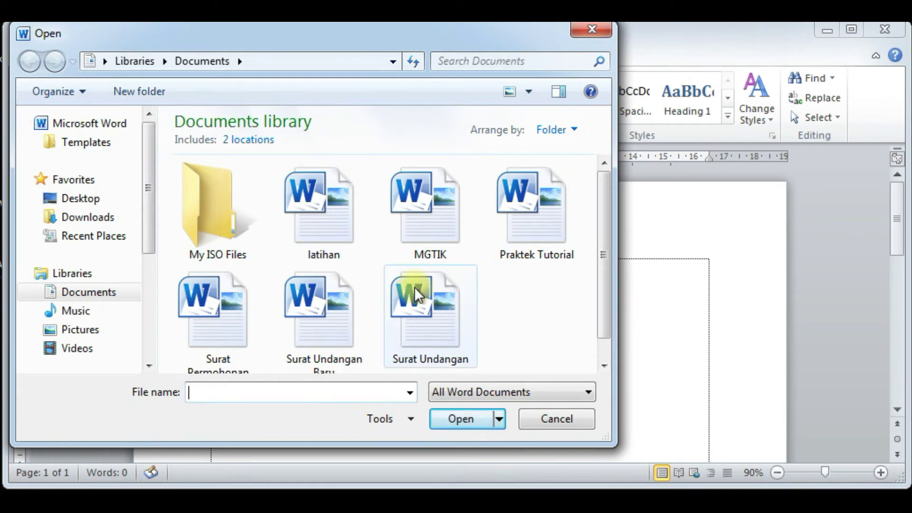
pyautogui.click(440, 307)
pyautogui.click(447, 419)
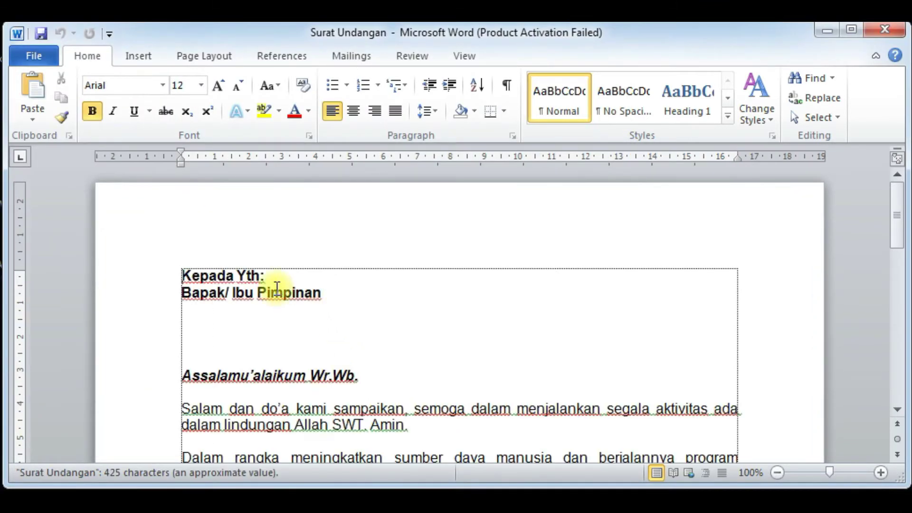
# Step: Try a 2 cm left indent on the whole paragraph starting "Salam dan do'a" and undo it
pyautogui.scroll(-3, 285, 294)
pyautogui.scroll(2, 295, 295)
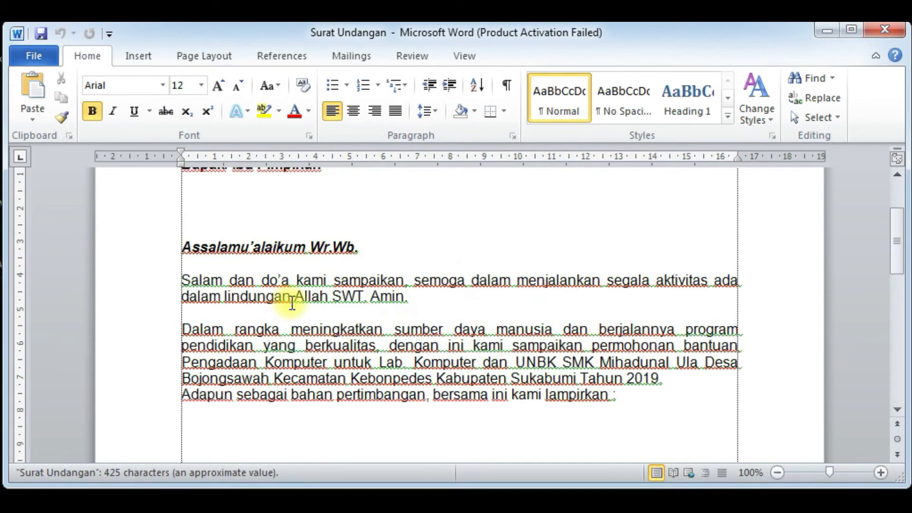
pyautogui.scroll(2, 376, 306)
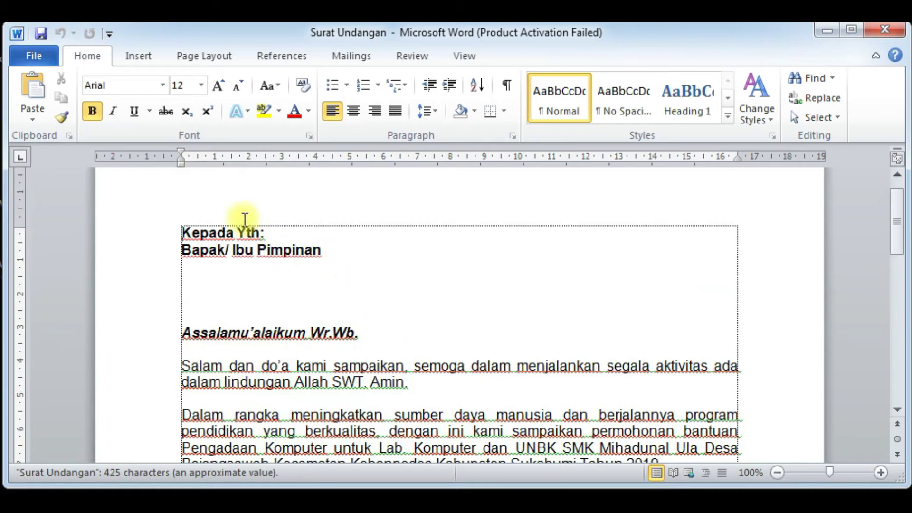
pyautogui.scroll(-2, 228, 337)
pyautogui.scroll(1, 237, 345)
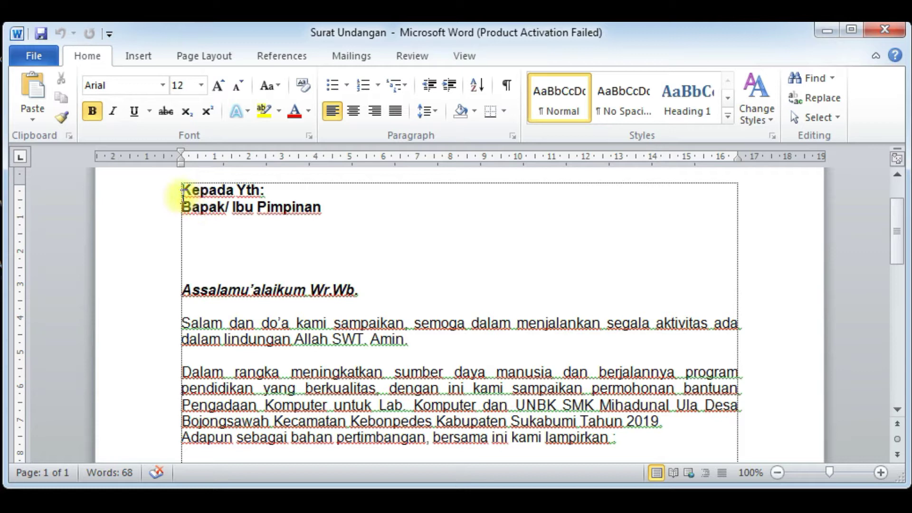
pyautogui.click(175, 321)
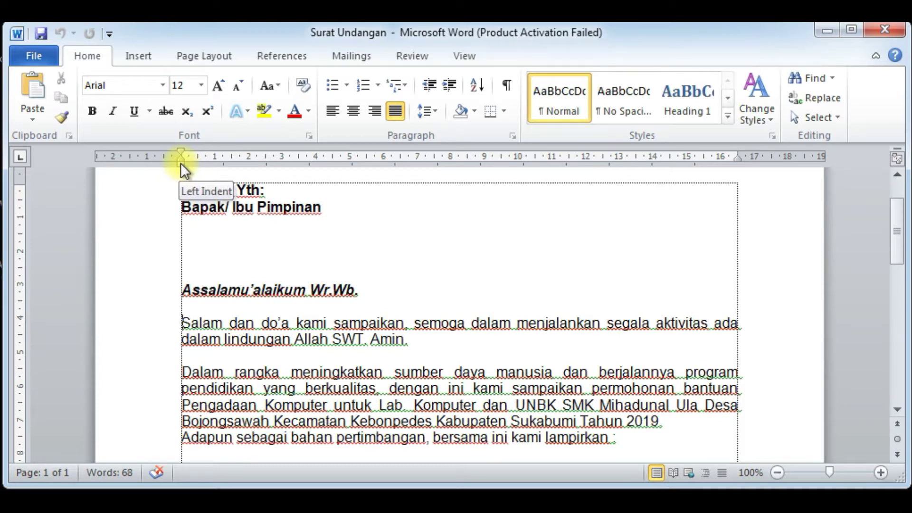
pyautogui.moveTo(180, 164); pyautogui.dragTo(249, 164)
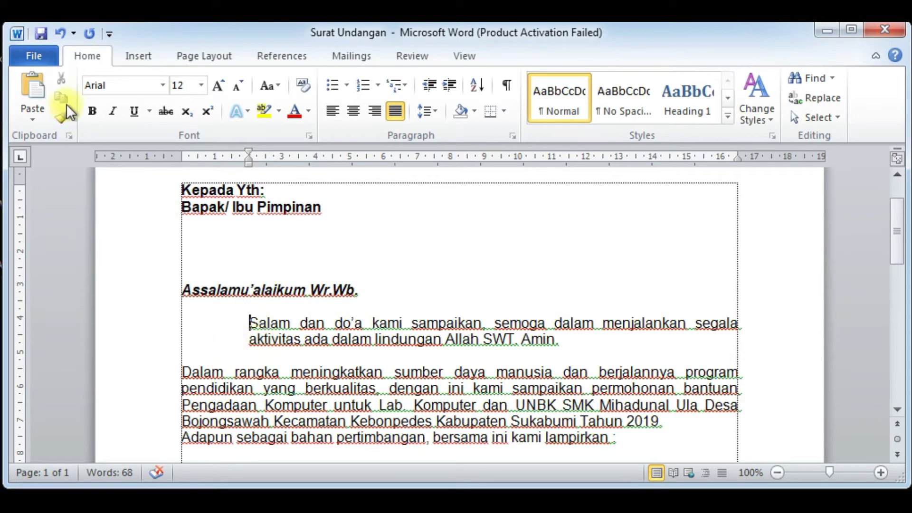
pyautogui.click(59, 34)
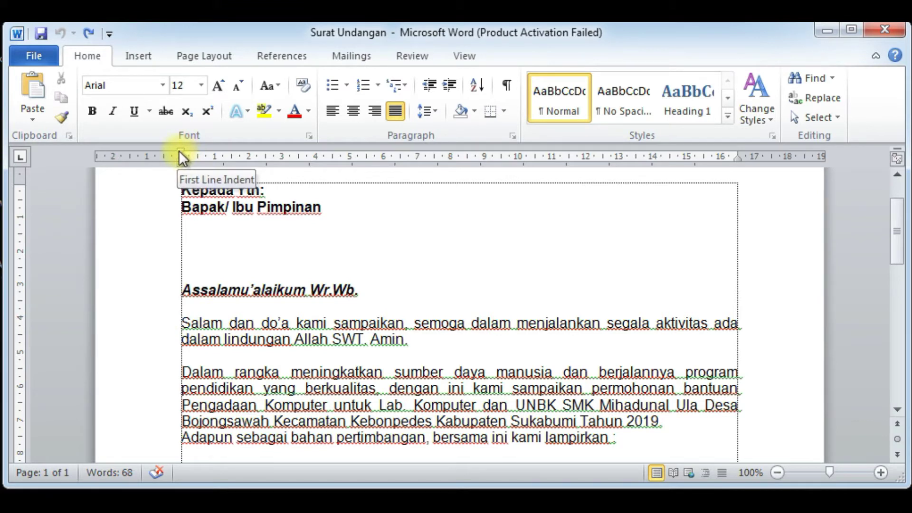
# Step: Try a first-line indent of about 1.75 cm on the "Salam dan do'a" paragraph, and return it to 0
pyautogui.moveTo(182, 152); pyautogui.dragTo(241, 156)
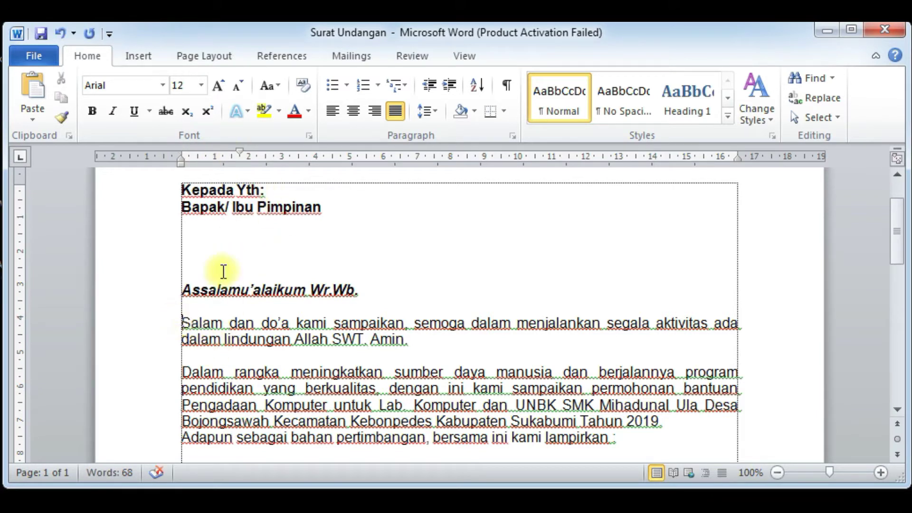
pyautogui.moveTo(238, 152); pyautogui.dragTo(238, 152)
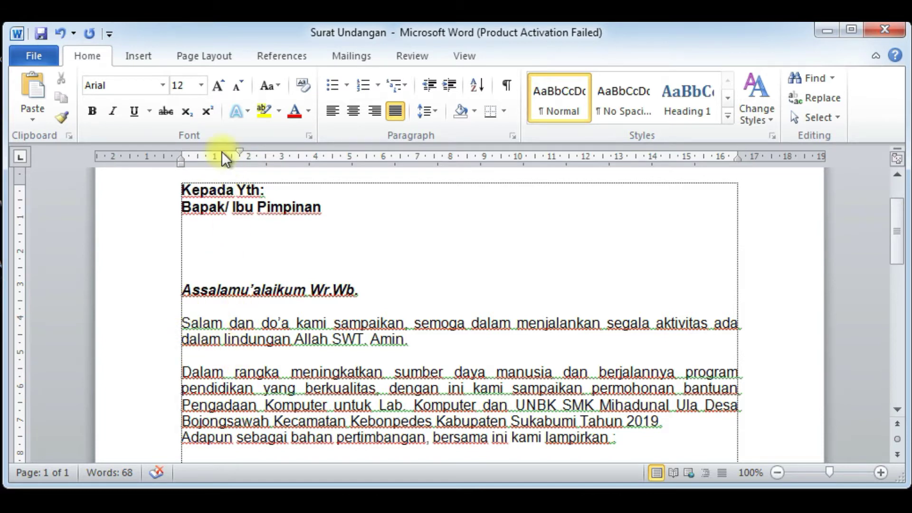
pyautogui.moveTo(239, 152); pyautogui.dragTo(181, 162)
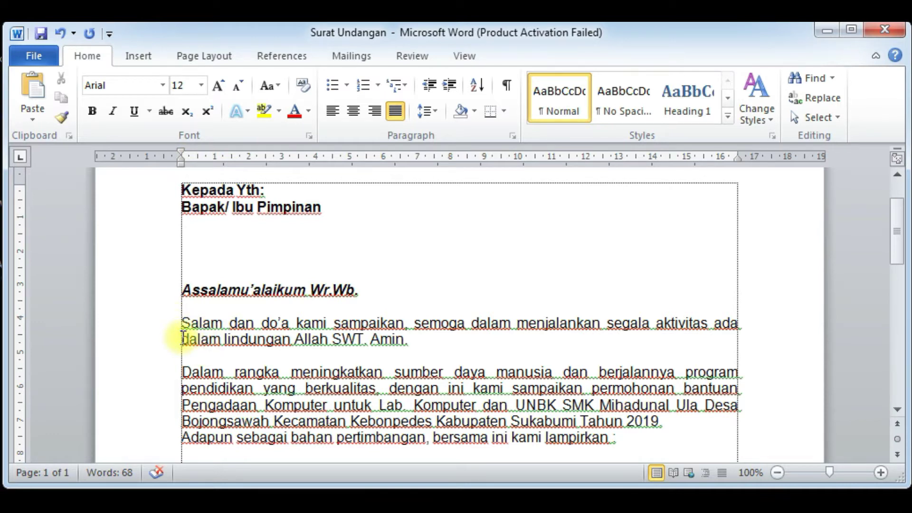
# Step: Try a first-line indent of about 1.25 cm on the "Salam dan do'a" paragraph, and reset it to 0
pyautogui.click(184, 338)
pyautogui.press('BackSpace')
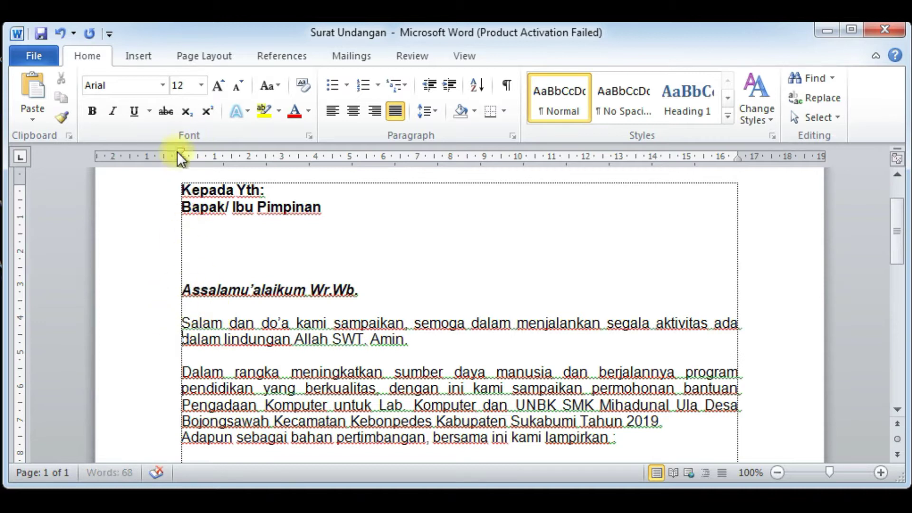
pyautogui.moveTo(177, 152); pyautogui.dragTo(222, 161)
pyautogui.click(182, 322)
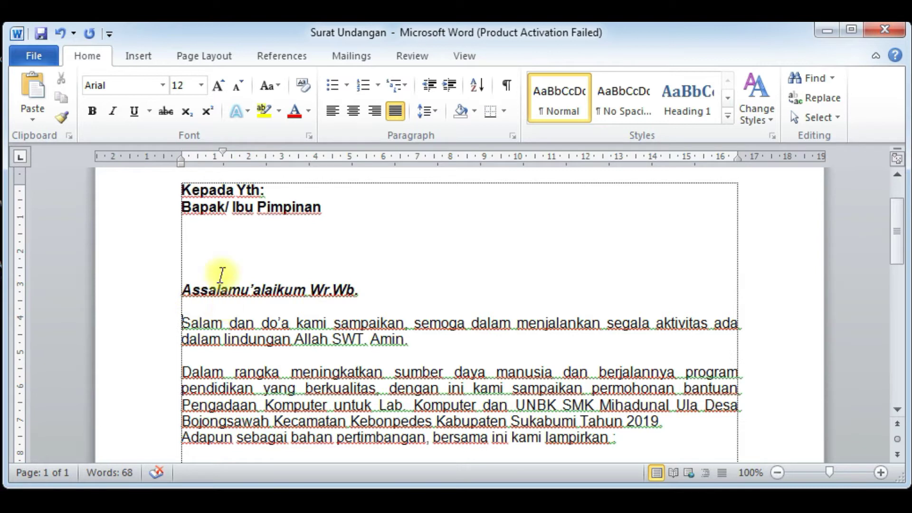
pyautogui.moveTo(220, 157); pyautogui.dragTo(182, 157)
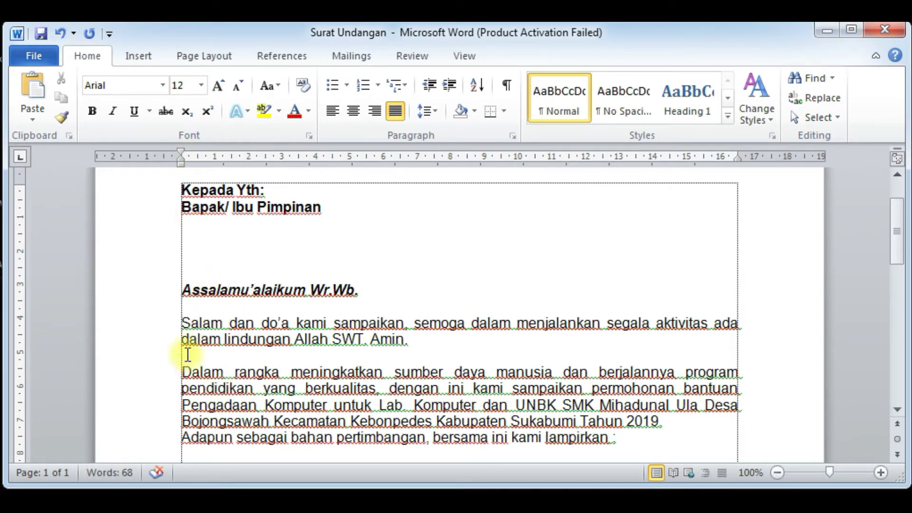
# Step: Try a 1 cm first-line indent on the body text from "Salam dan do'a" through the "Adapun sebagai" line
pyautogui.moveTo(179, 322); pyautogui.dragTo(455, 435)
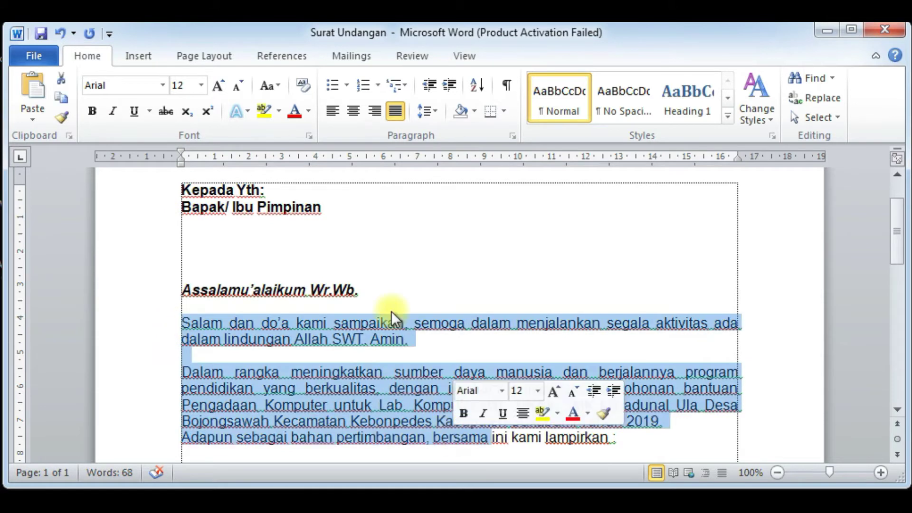
pyautogui.moveTo(183, 157); pyautogui.dragTo(215, 157)
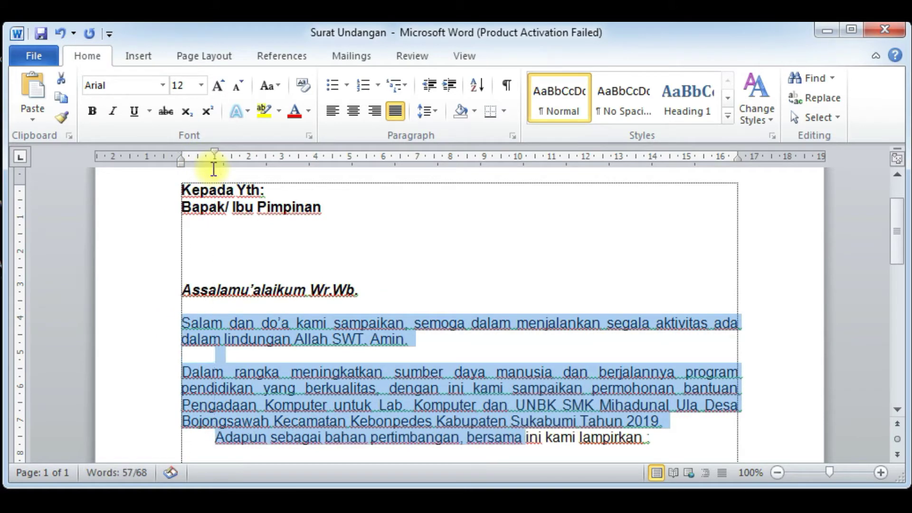
pyautogui.click(229, 416)
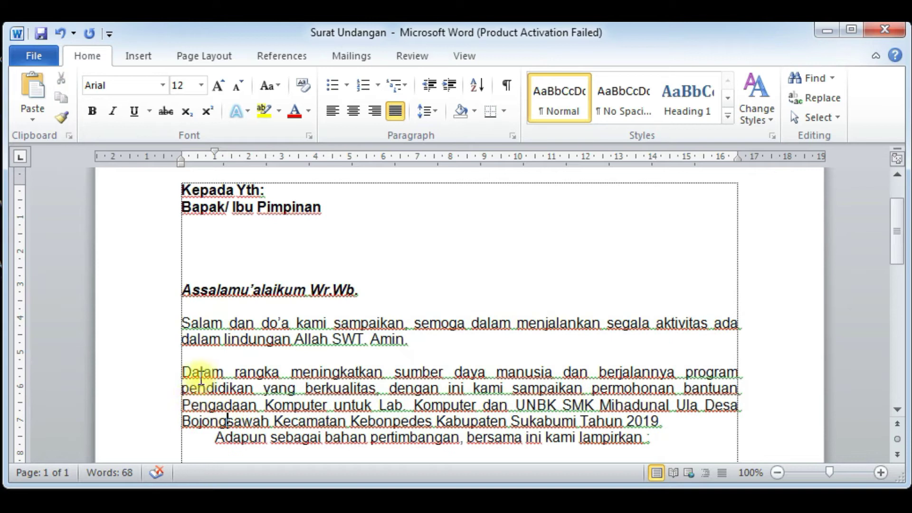
# Step: Undo the recent indent changes made to the body paragraphs
pyautogui.hotkey('ctrl', 'z')
pyautogui.hotkey('ctrl', 'z')
pyautogui.hotkey('ctrl', 'z')
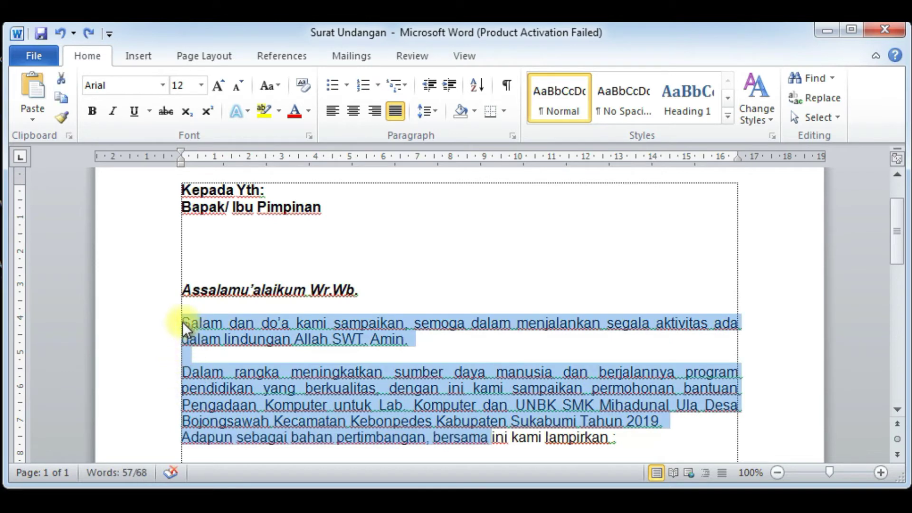
pyautogui.hotkey('ctrl', 'z')
pyautogui.hotkey('ctrl', 'y')
pyautogui.hotkey('ctrl', 'z')
pyautogui.hotkey('ctrl', 'z')
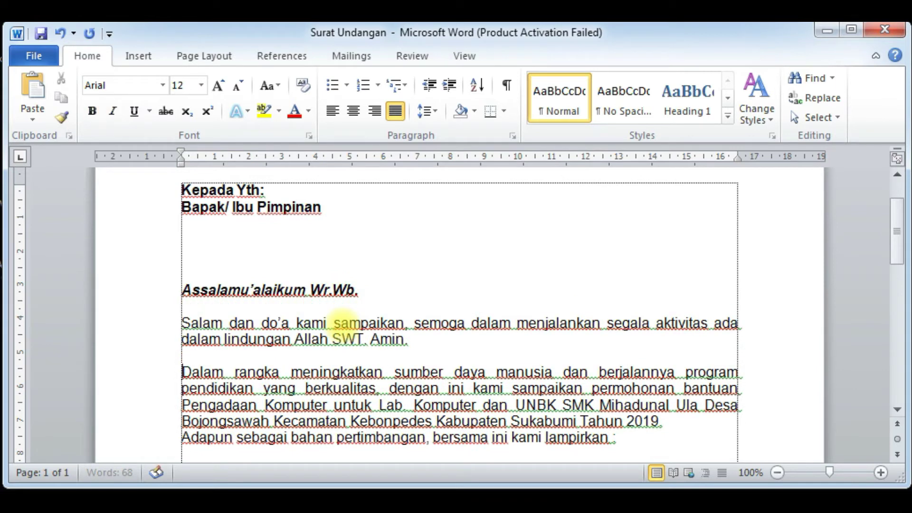
pyautogui.hotkey('ctrl', 'z')
pyautogui.hotkey('ctrl', 'z')
pyautogui.hotkey('ctrl', 'z')
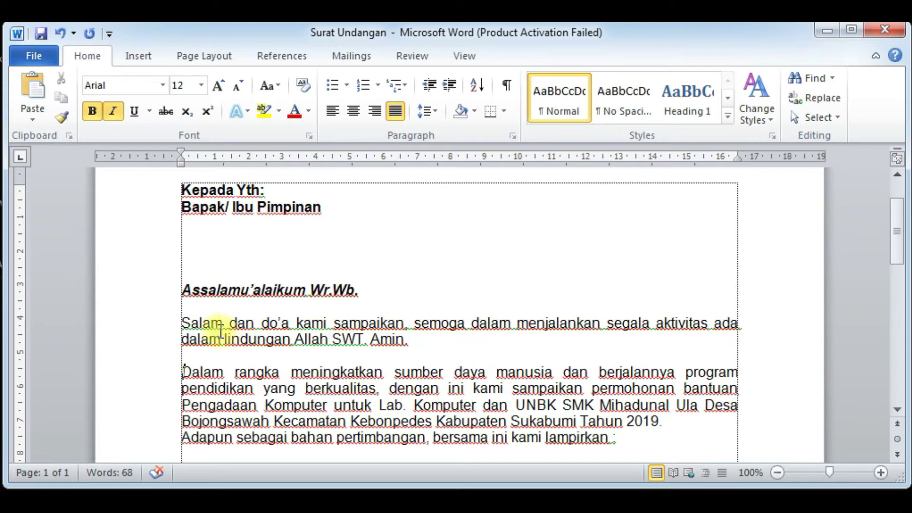
# Step: Try a 1 cm left indent on the "Salam dan do'a" paragraph and undo it
pyautogui.click(186, 323)
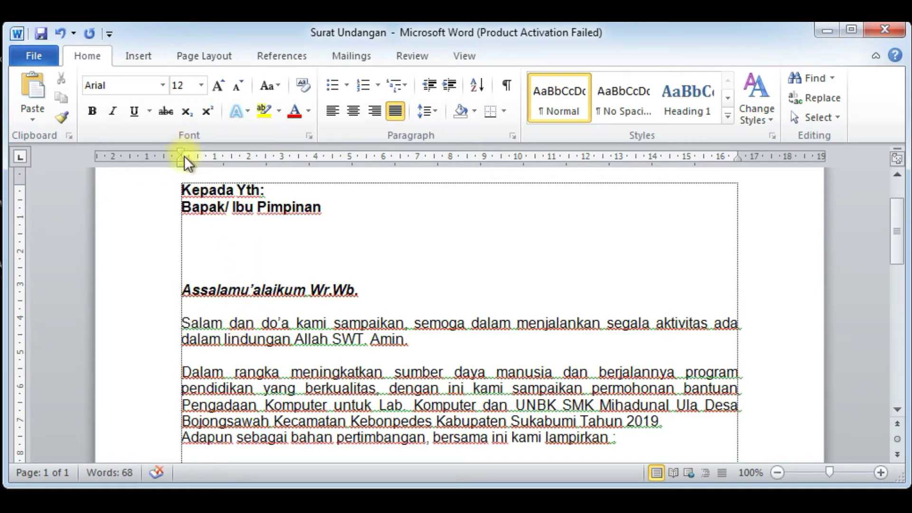
pyautogui.moveTo(182, 150)
pyautogui.mouseDown()
pyautogui.moveTo(243, 166)
pyautogui.moveTo(312, 164)
pyautogui.moveTo(180, 161)
pyautogui.moveTo(218, 168)
pyautogui.mouseUp()
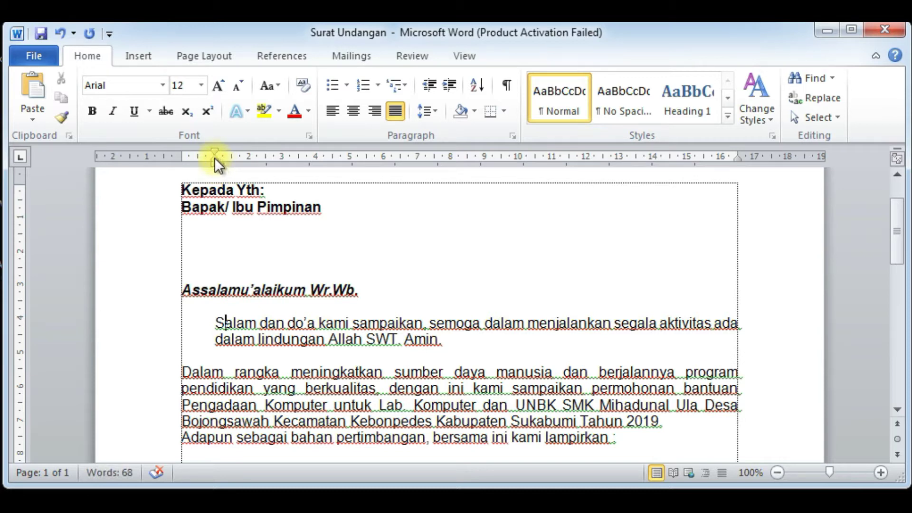
pyautogui.click(62, 34)
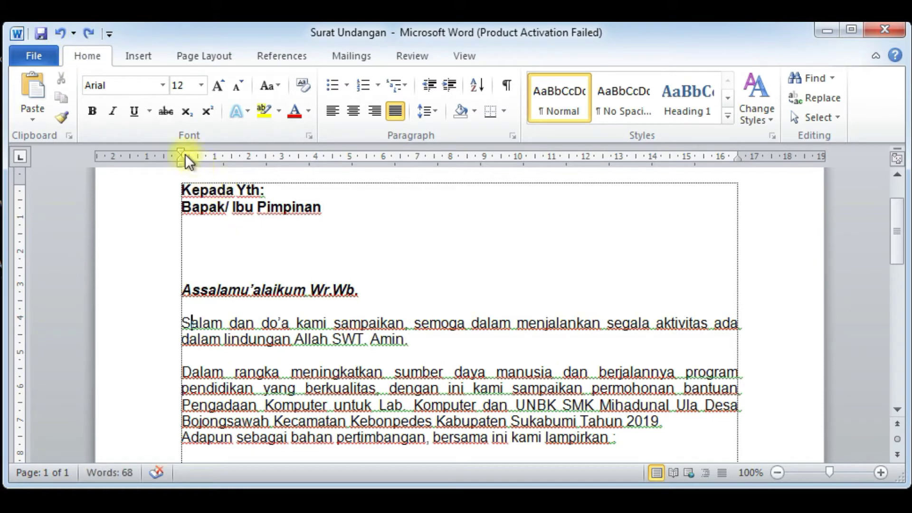
# Step: Try a 1 cm hanging indent on the "Salam dan do'a" paragraph and undo it
pyautogui.moveTo(180, 156); pyautogui.dragTo(187, 159)
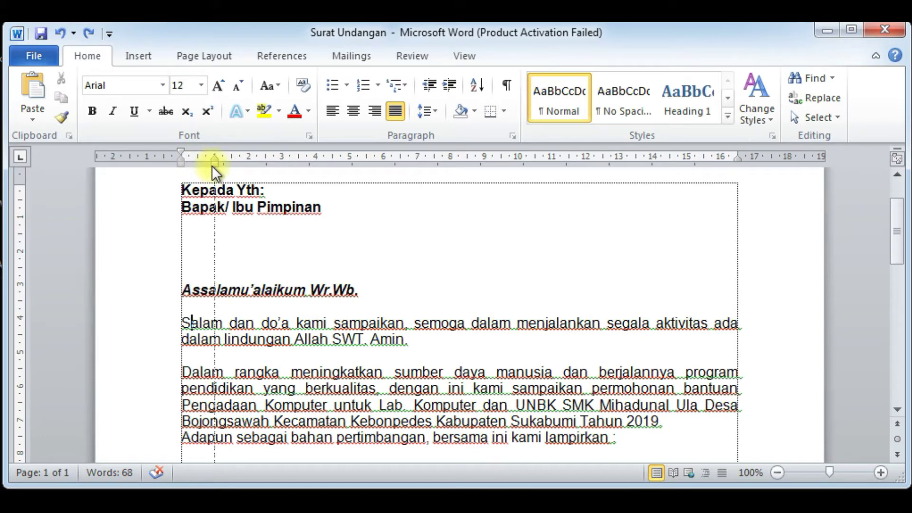
pyautogui.moveTo(212, 167); pyautogui.dragTo(212, 166)
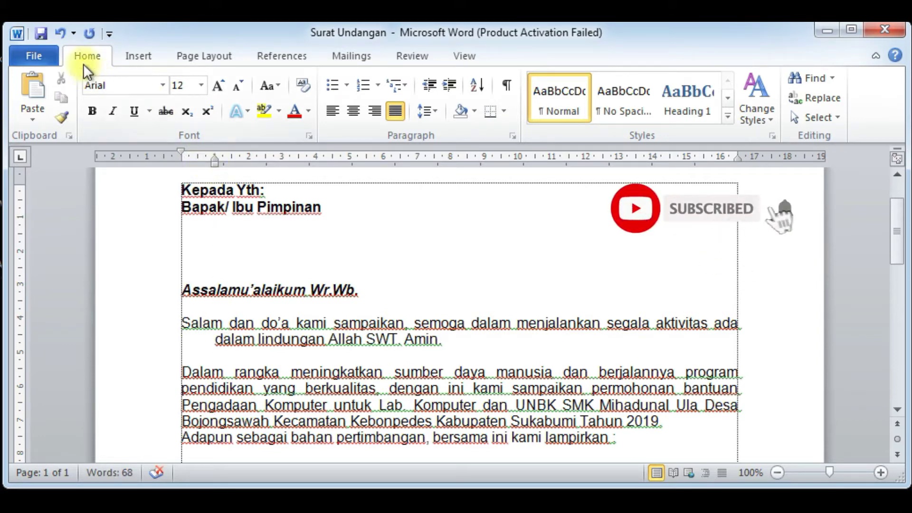
pyautogui.click(57, 33)
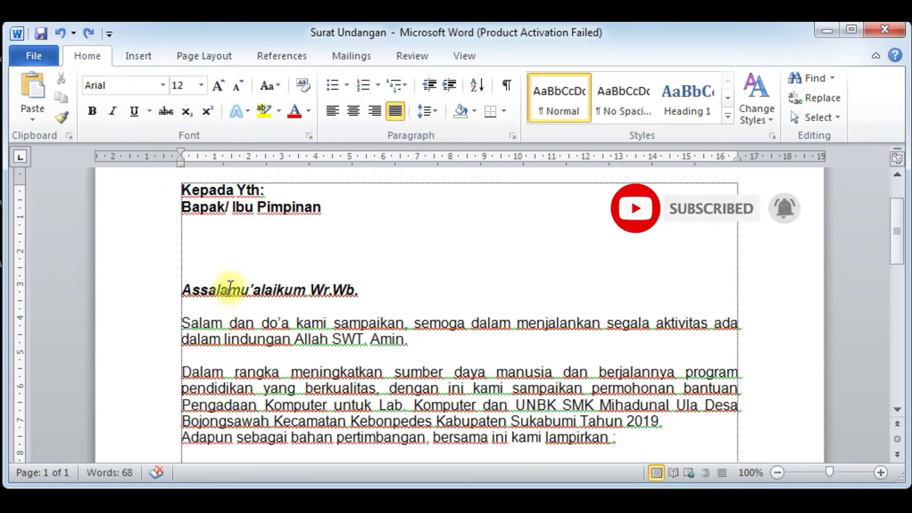
# Step: Select all body paragraphs below the greeting, try first-line indents of about 1.25 cm and 2.5 cm, and return the indent to 0
pyautogui.scroll(-3, 209, 341)
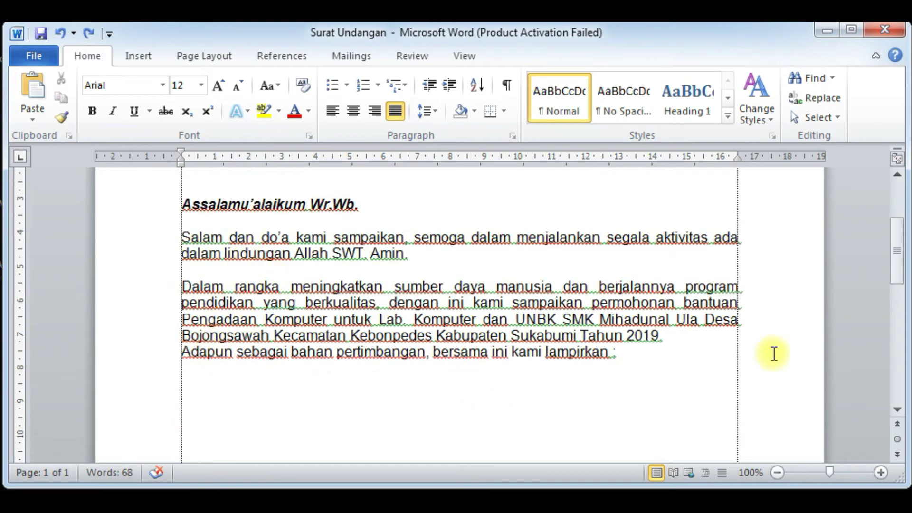
pyautogui.moveTo(156, 247); pyautogui.dragTo(156, 364)
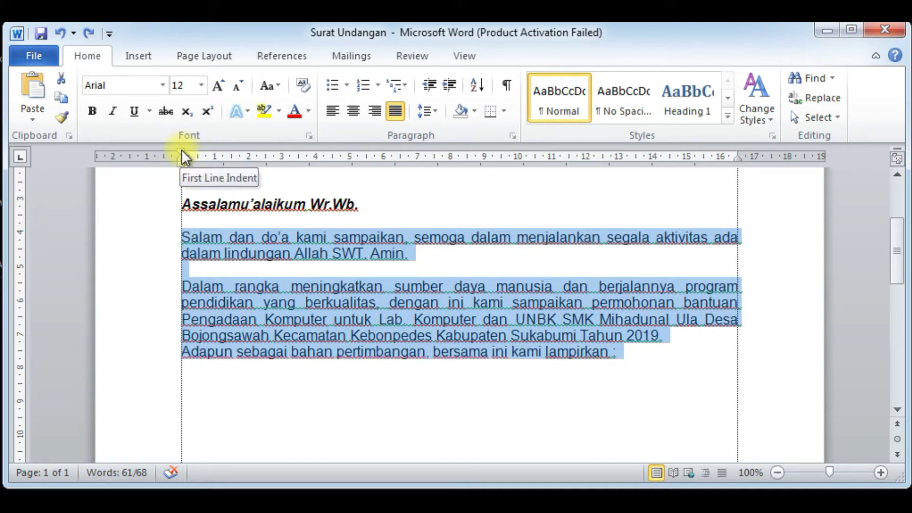
pyautogui.moveTo(182, 151); pyautogui.dragTo(226, 193)
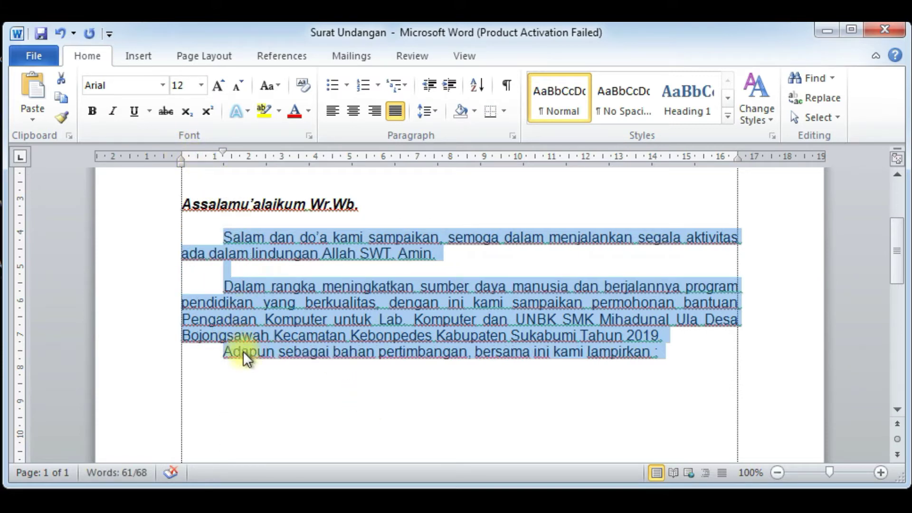
pyautogui.moveTo(223, 151); pyautogui.dragTo(265, 172)
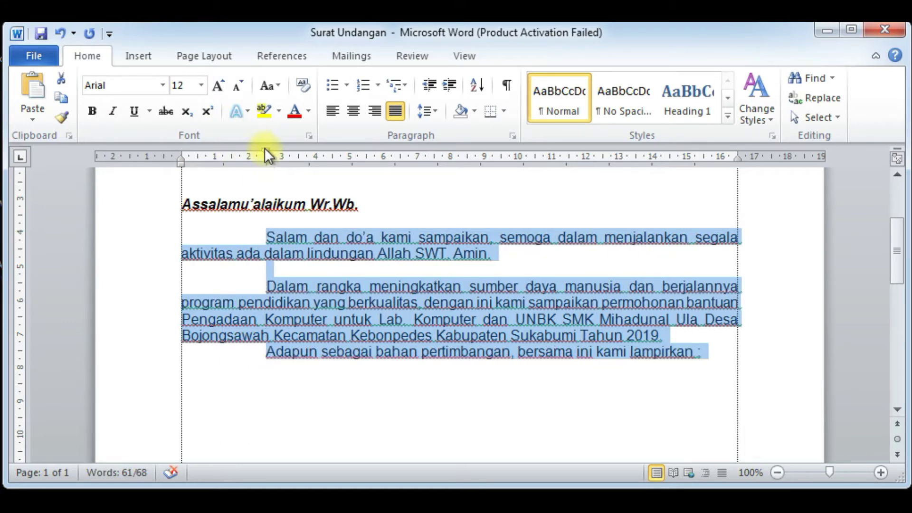
pyautogui.moveTo(266, 151); pyautogui.dragTo(180, 180)
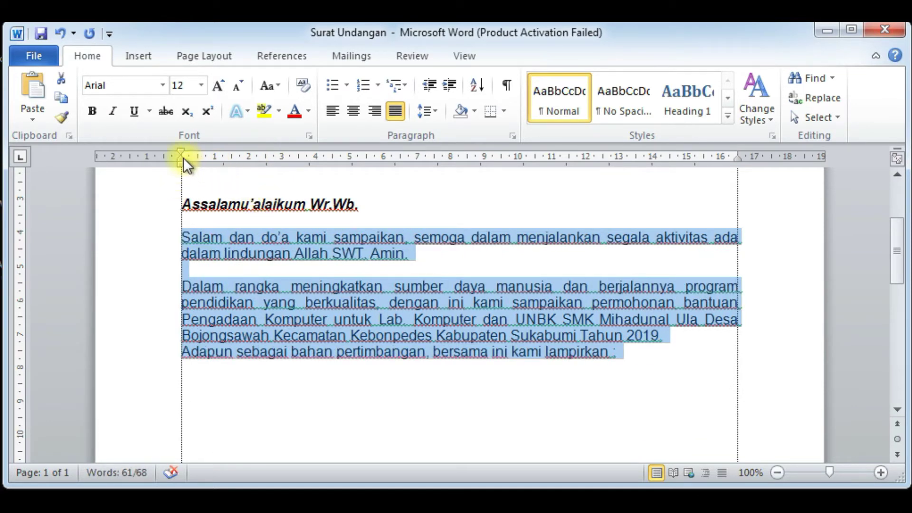
# Step: Set a hanging indent of about 4 cm on the selected body paragraphs, keeping their first lines at the margin
pyautogui.moveTo(182, 164)
pyautogui.mouseDown()
pyautogui.moveTo(235, 175)
pyautogui.moveTo(253, 164)
pyautogui.moveTo(179, 166)
pyautogui.mouseUp()
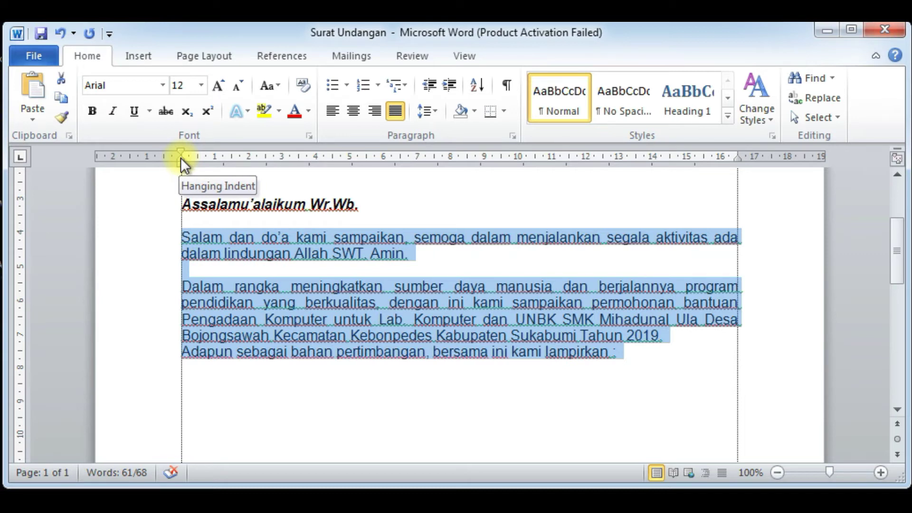
pyautogui.moveTo(180, 157)
pyautogui.mouseDown()
pyautogui.moveTo(383, 164)
pyautogui.moveTo(310, 161)
pyautogui.mouseUp()
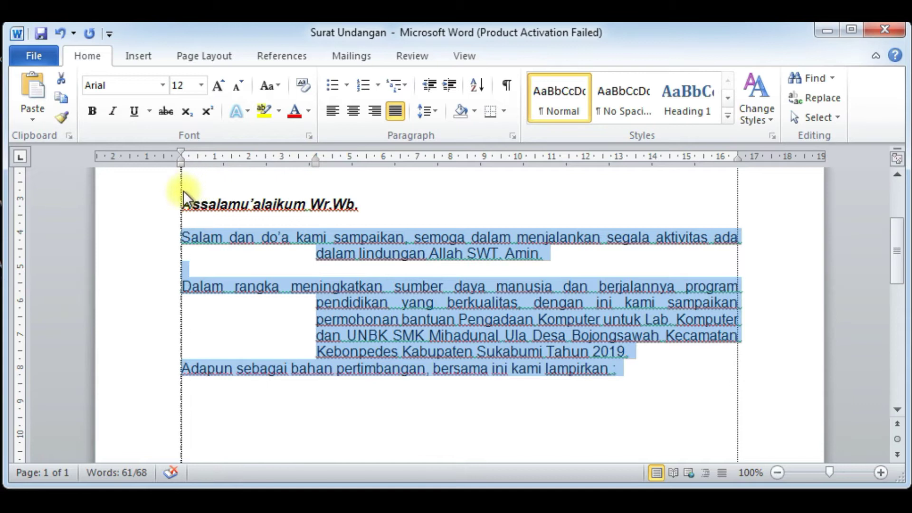
# Step: Clear the hanging indent on the selected body paragraphs and give them a 1 cm first-line indent
pyautogui.moveTo(183, 191); pyautogui.dragTo(184, 190)
pyautogui.moveTo(183, 150); pyautogui.dragTo(214, 162)
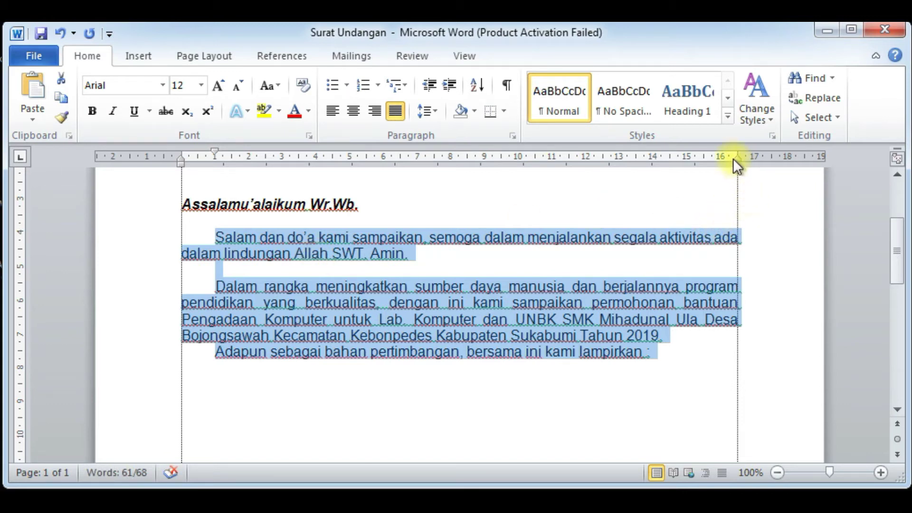
# Step: Try pulling the body paragraphs' right indent in to about the 14 cm mark, restore it to the margin, and reset the first-line indent to 0
pyautogui.moveTo(736, 159); pyautogui.dragTo(662, 159)
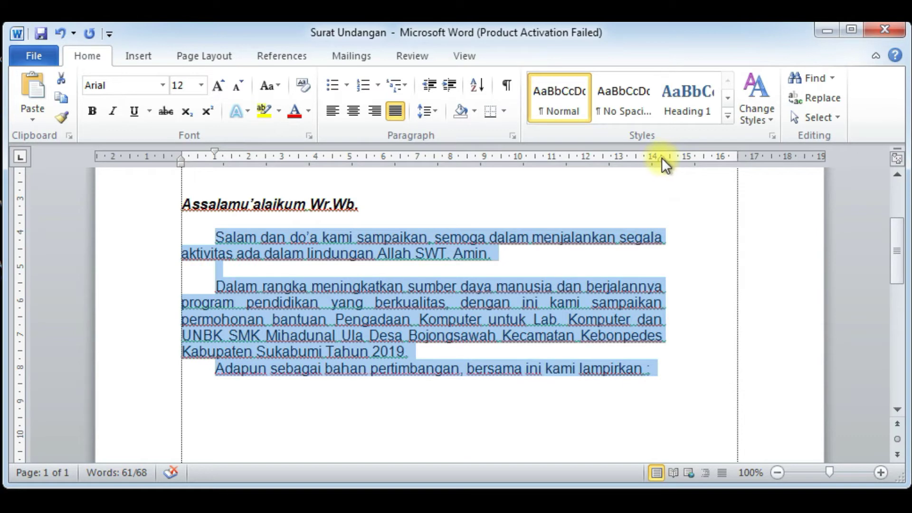
pyautogui.moveTo(662, 157); pyautogui.dragTo(656, 158)
pyautogui.moveTo(454, 163)
pyautogui.mouseDown()
pyautogui.moveTo(500, 172)
pyautogui.moveTo(497, 184)
pyautogui.moveTo(449, 159)
pyautogui.moveTo(652, 159)
pyautogui.moveTo(739, 169)
pyautogui.mouseUp()
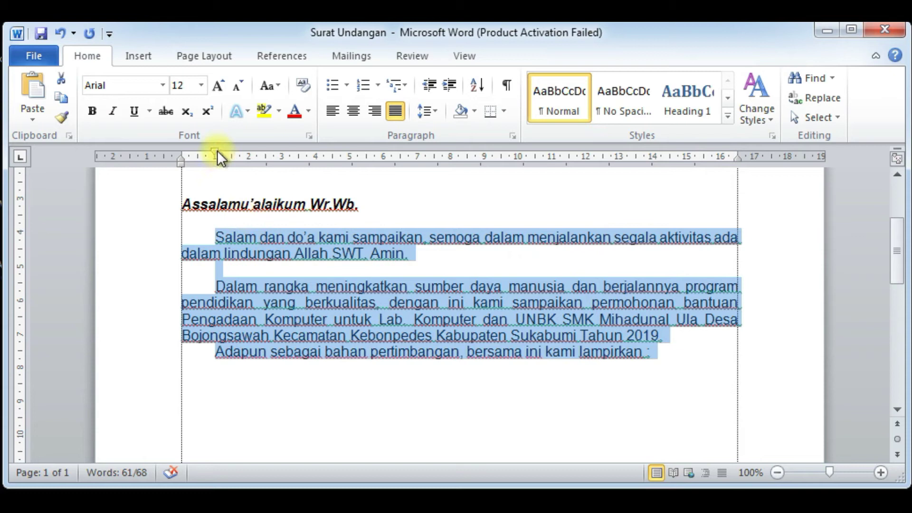
pyautogui.moveTo(194, 161); pyautogui.dragTo(183, 166)
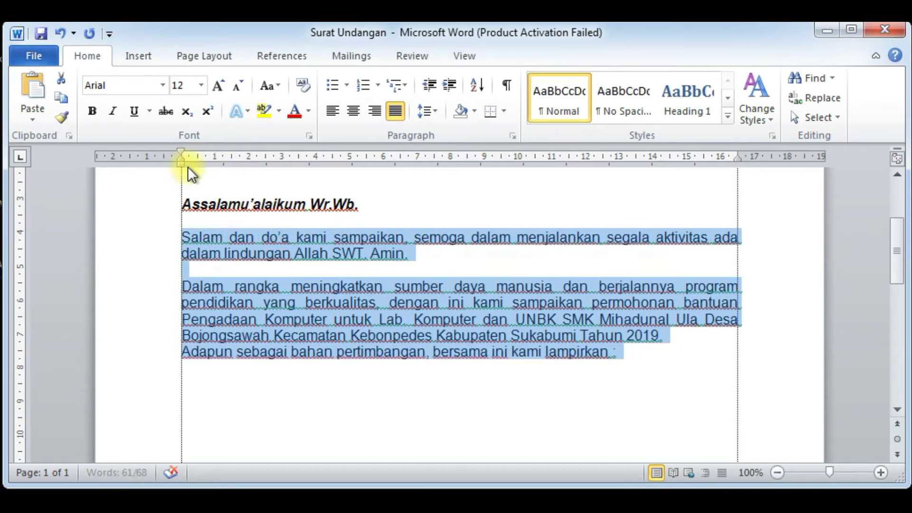
# Step: Try tab-made indents at the start of the "Salam dan do'a" and "Dalam rangka" paragraphs and undo them
pyautogui.click(183, 235)
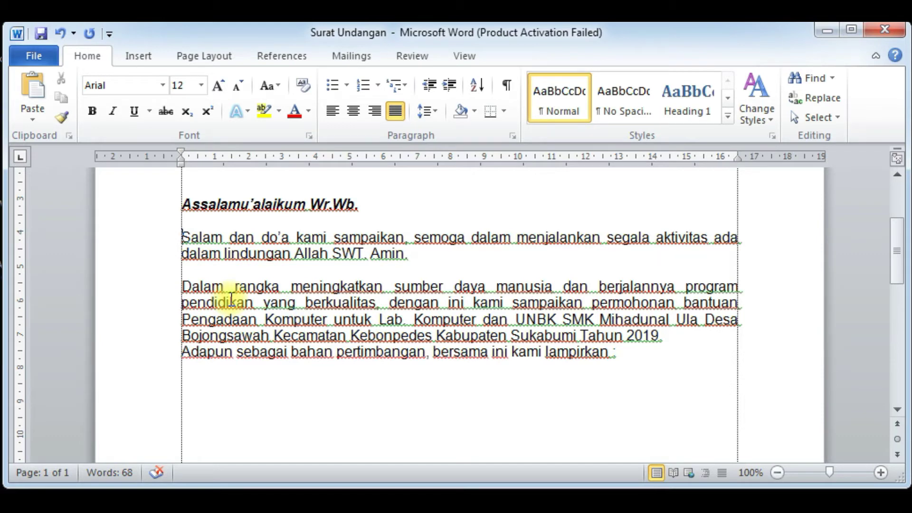
pyautogui.press('Tab')
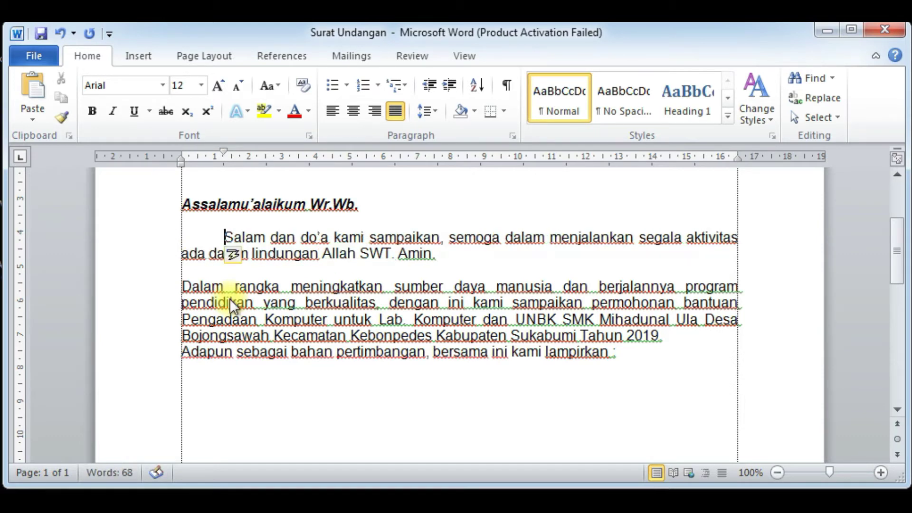
pyautogui.click(180, 287)
pyautogui.press('Tab')
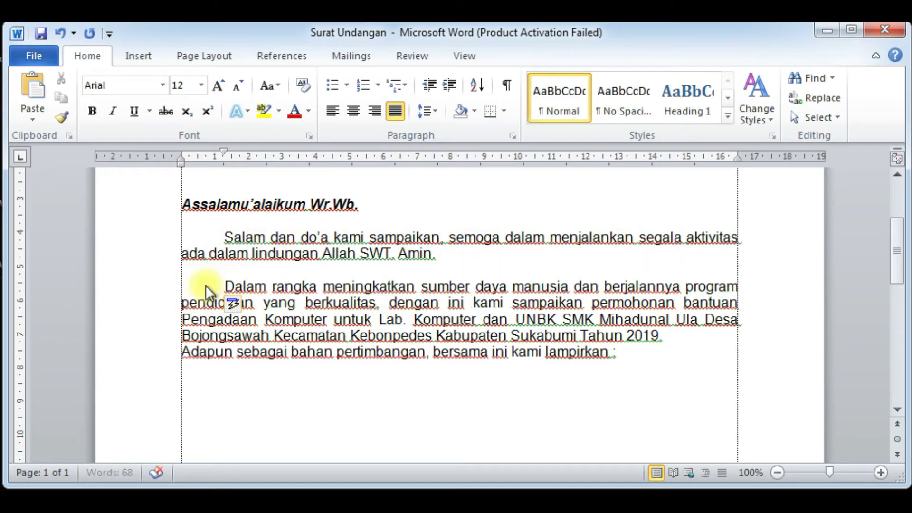
pyautogui.press('Tab')
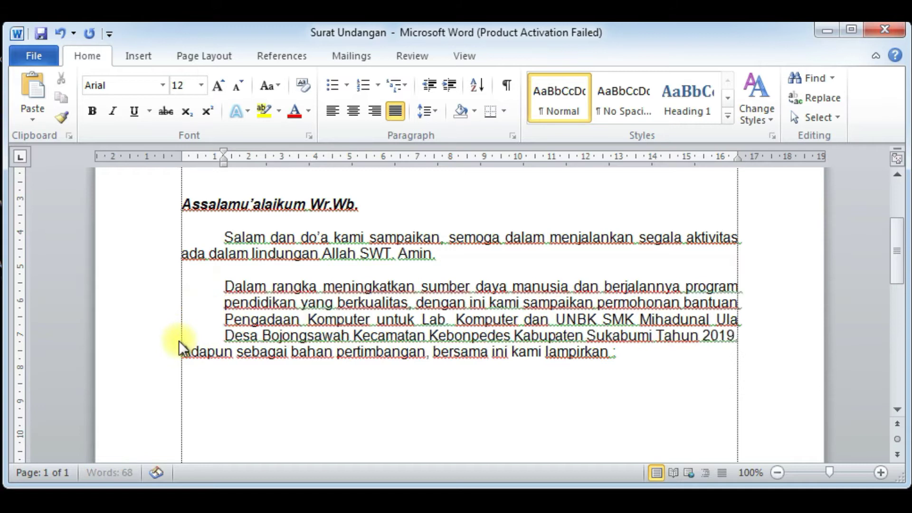
pyautogui.hotkey('ctrl', 'z')
pyautogui.hotkey('ctrl', 'z')
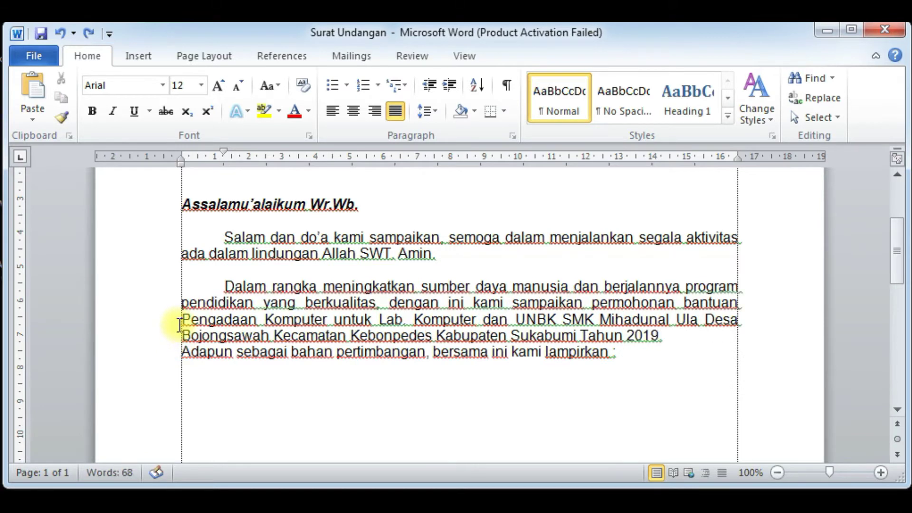
pyautogui.hotkey('ctrl', 'z')
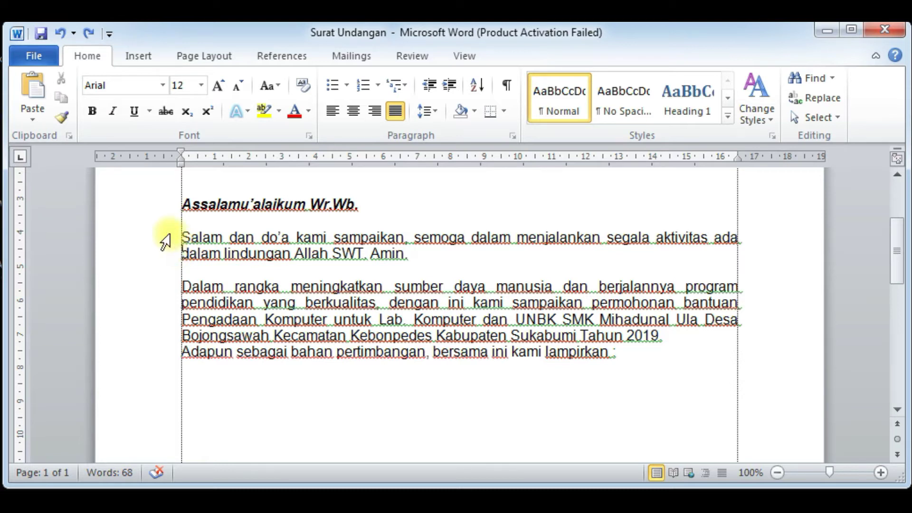
# Step: Try indenting the whole "Salam dan do'a" paragraph by one tab stop and undo it
pyautogui.doubleClick(139, 245)
pyautogui.press('Tab')
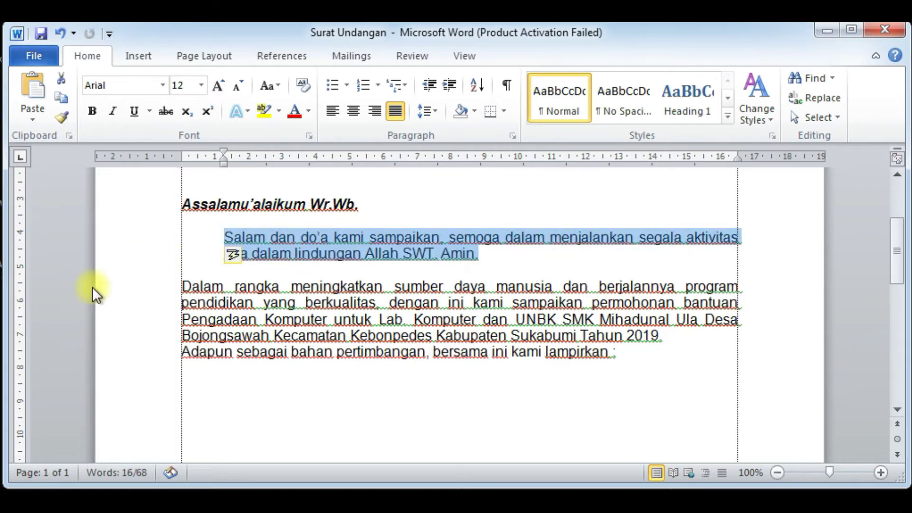
pyautogui.hotkey('ctrl', 'z')
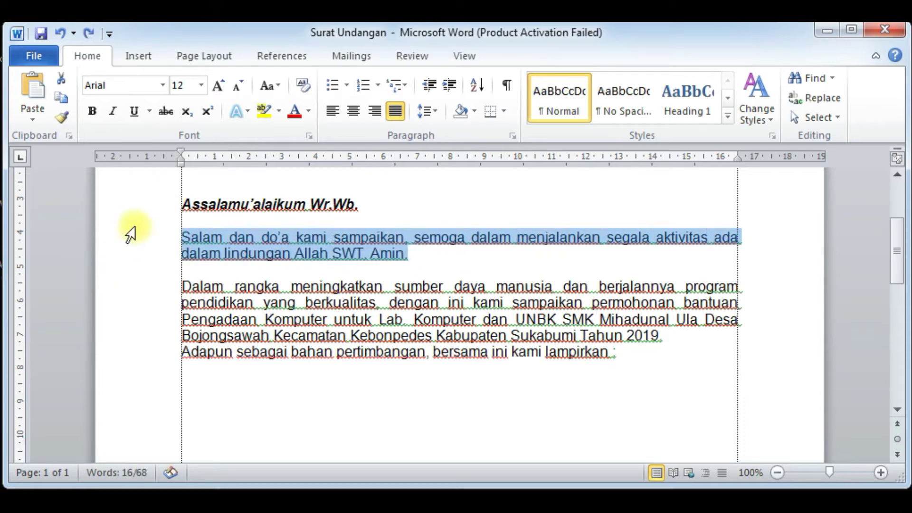
# Step: Try indenting all body paragraphs by one tab stop and reverse it, also undoing a deletion of the selected paragraphs
pyautogui.moveTo(126, 236); pyautogui.dragTo(130, 352)
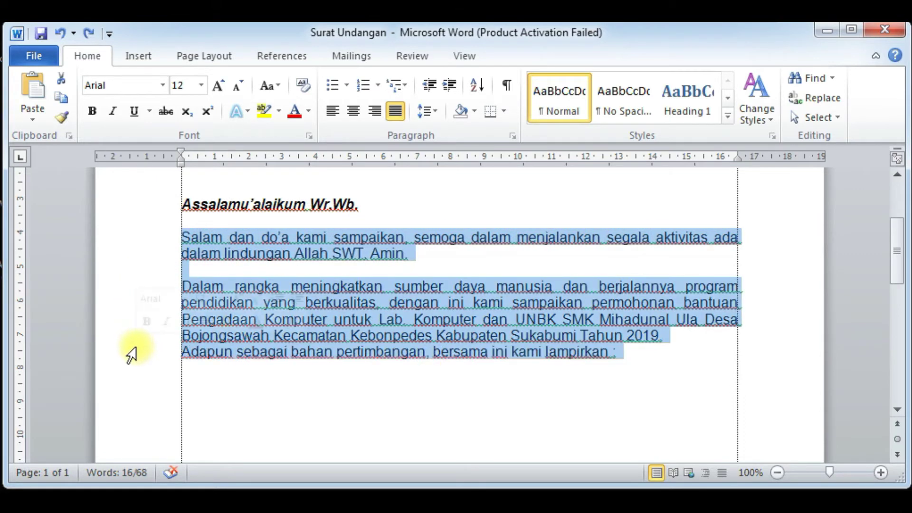
pyautogui.press('Tab')
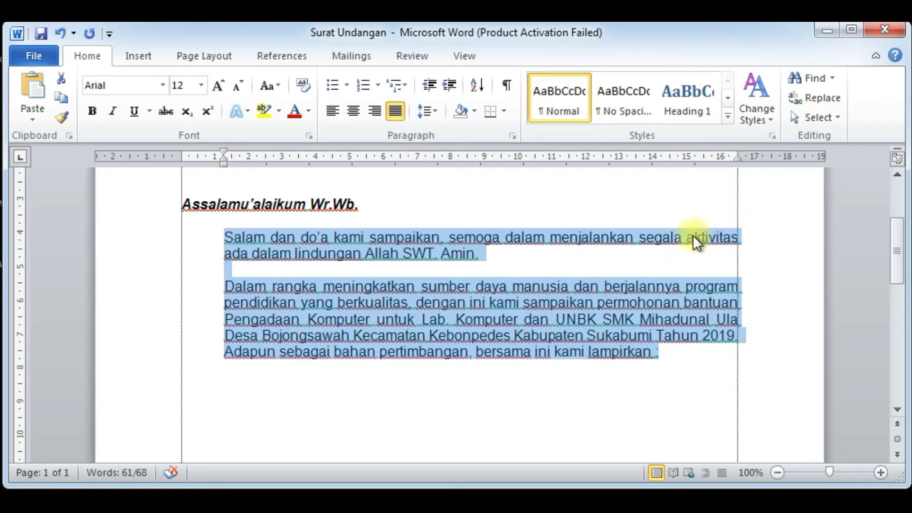
pyautogui.hotkey('ctrl', 'shift', 'm')
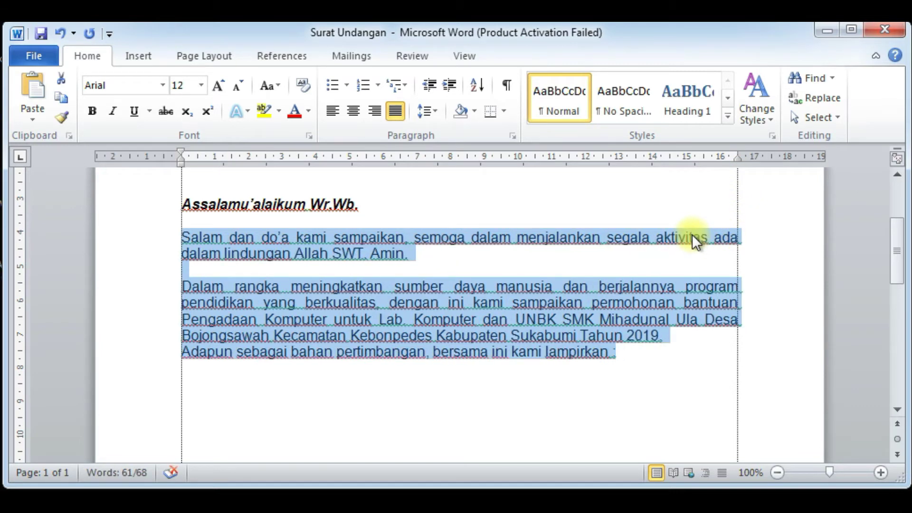
pyautogui.press('Delete')
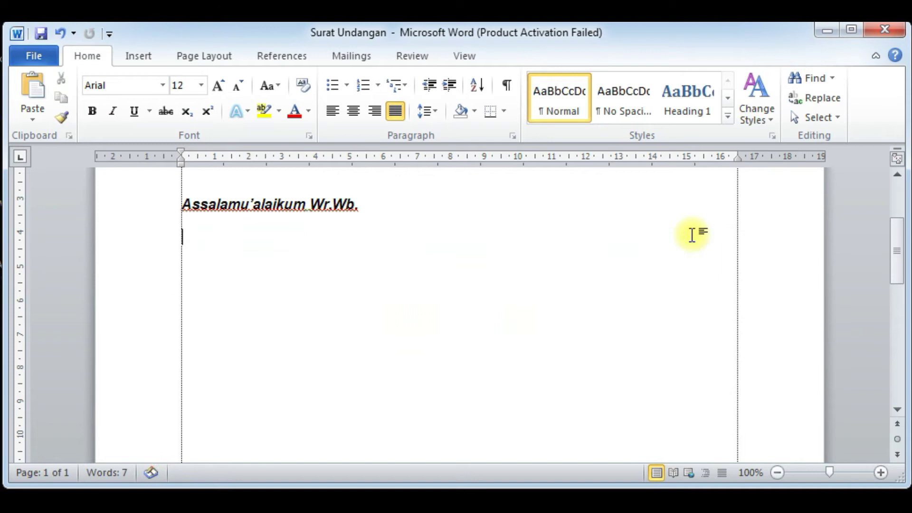
pyautogui.hotkey('ctrl', 'z')
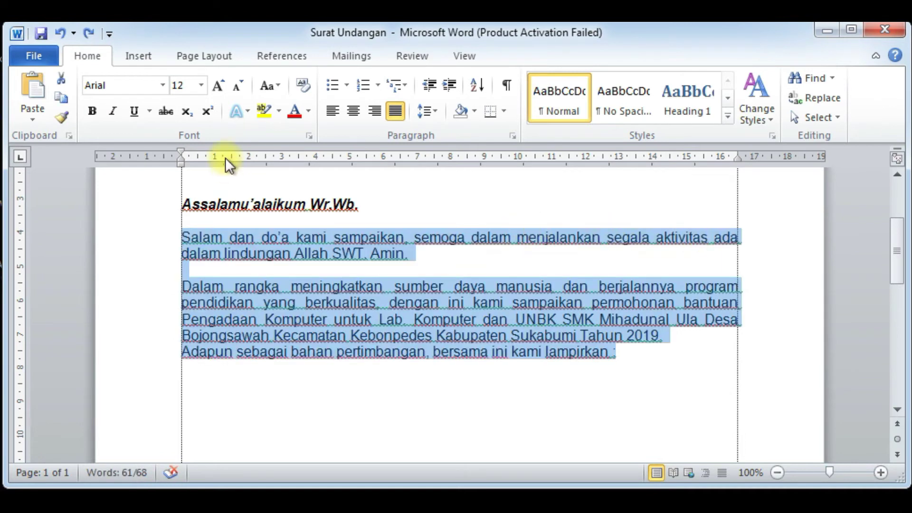
pyautogui.click(215, 255)
pyautogui.scroll(5, 280, 326)
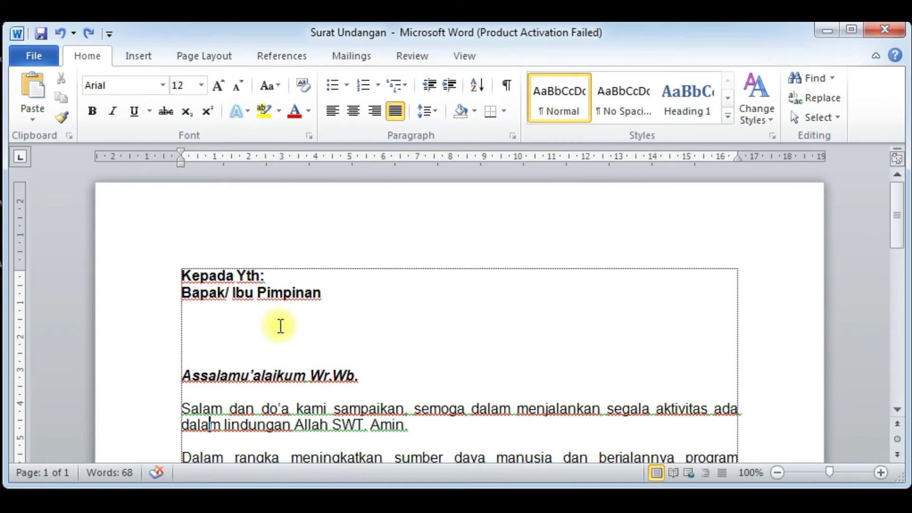
pyautogui.scroll(-3, 258, 299)
pyautogui.scroll(-2, 254, 302)
pyautogui.scroll(5, 49, 256)
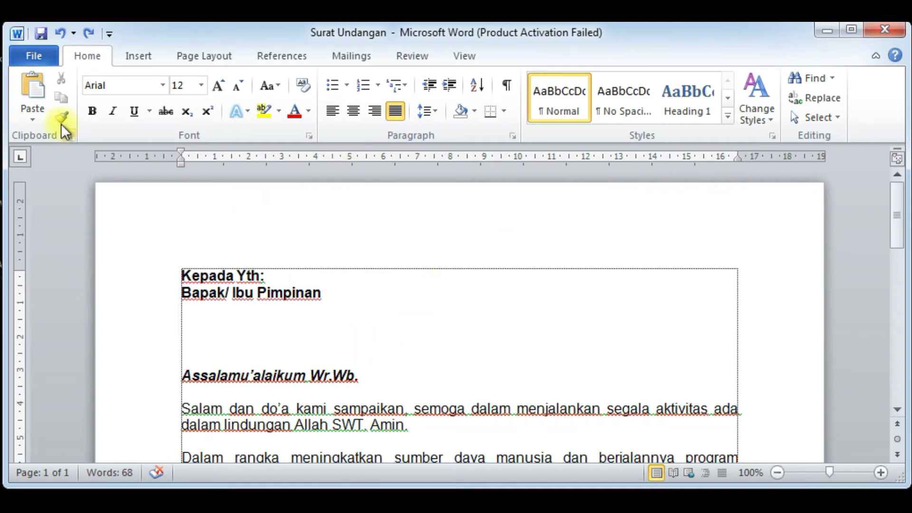
# Step: Open the document Surat Permohonan Narasumber from the Documents library
pyautogui.click(39, 55)
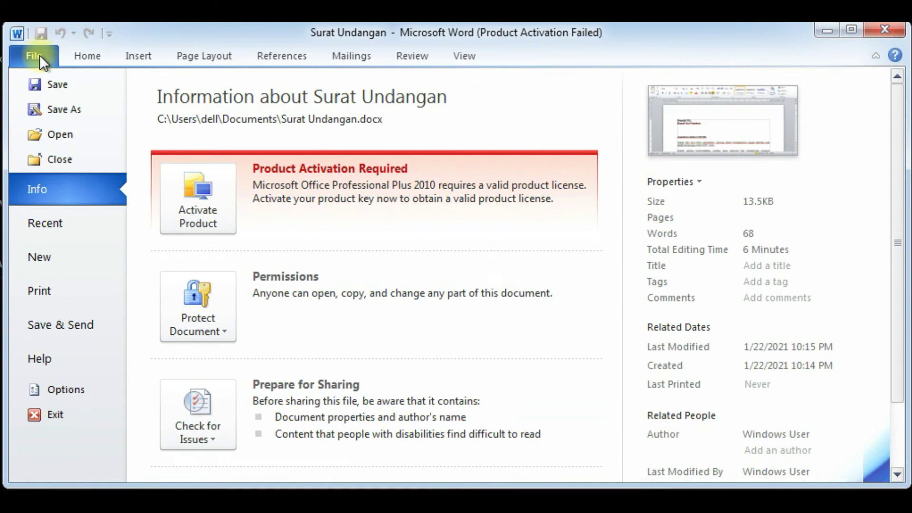
pyautogui.click(78, 135)
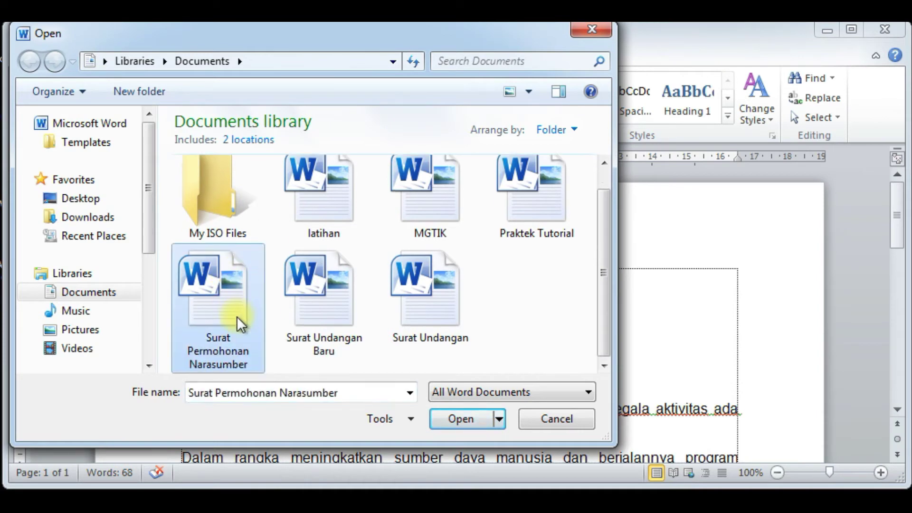
pyautogui.click(478, 422)
pyautogui.click(673, 295)
pyautogui.click(458, 311)
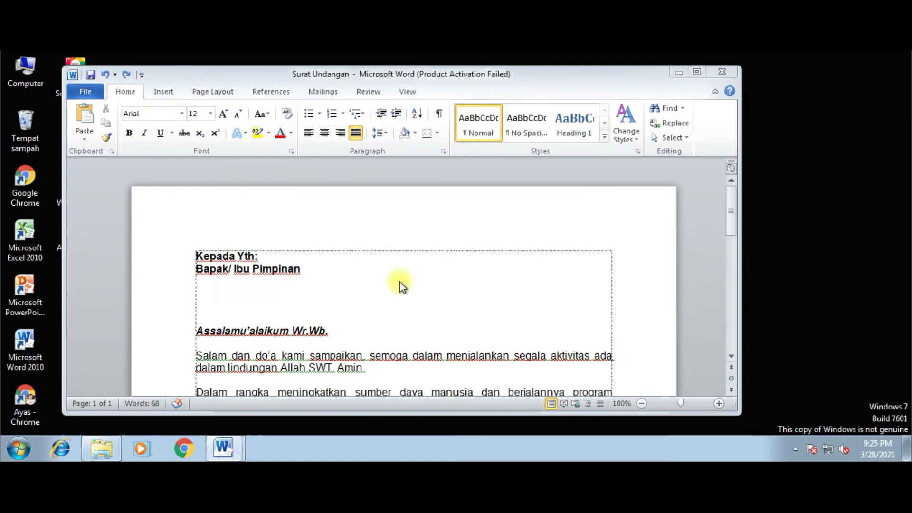
# Step: Select the Nomor, Lamp. and Perihal lines through "(Keynote Speaker)" and maximize the document window
pyautogui.scroll(-2, 306, 365)
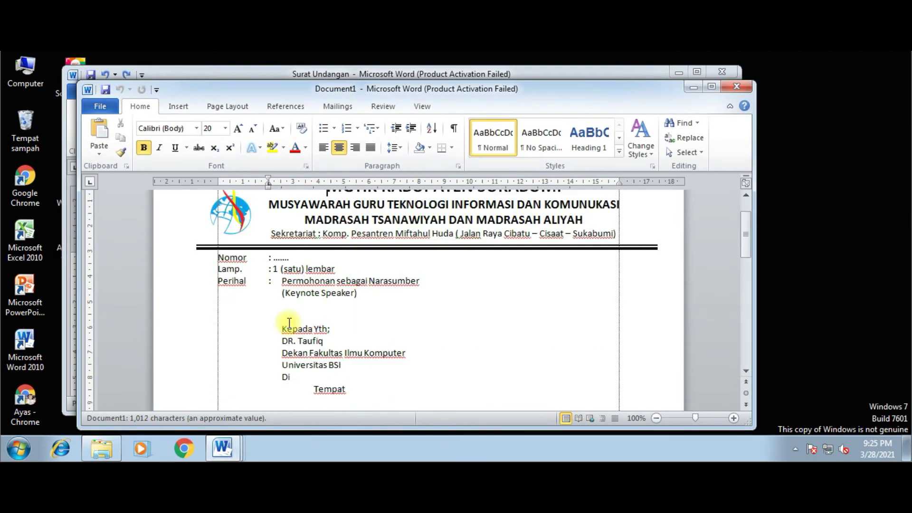
pyautogui.click(254, 258)
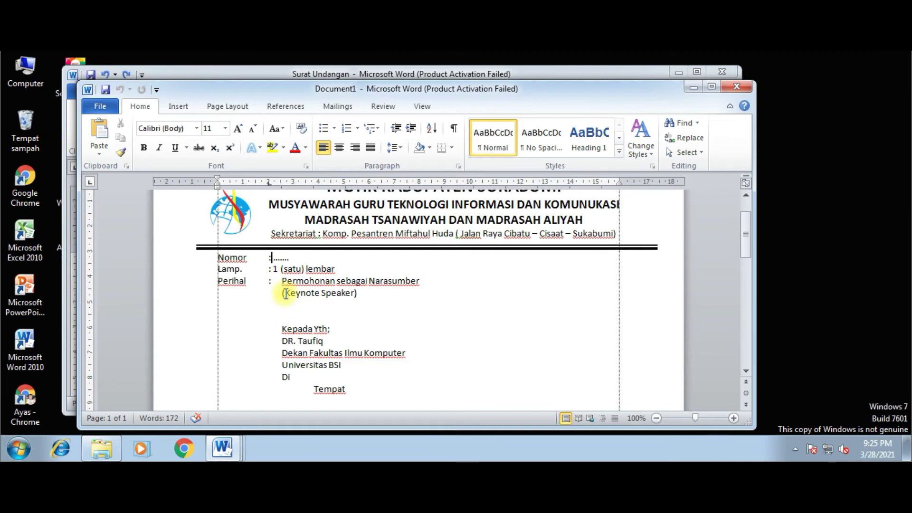
pyautogui.moveTo(198, 258); pyautogui.dragTo(204, 294)
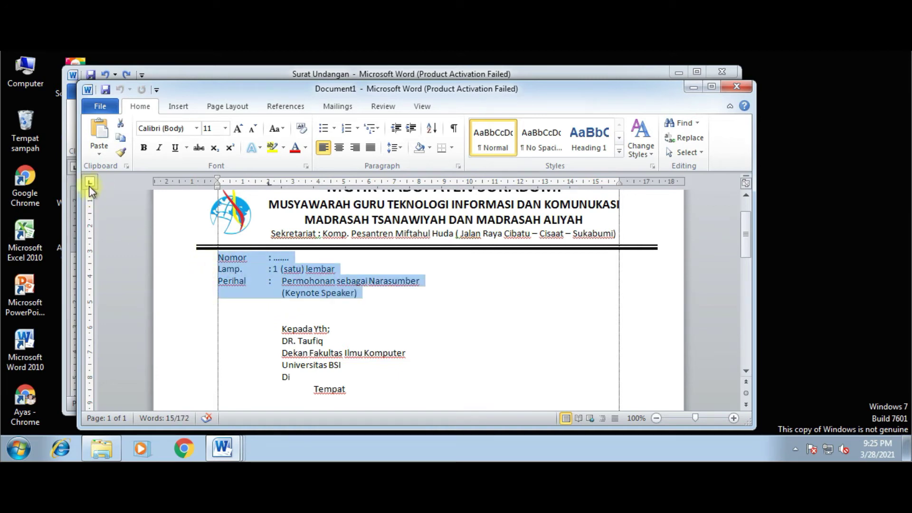
pyautogui.click(711, 87)
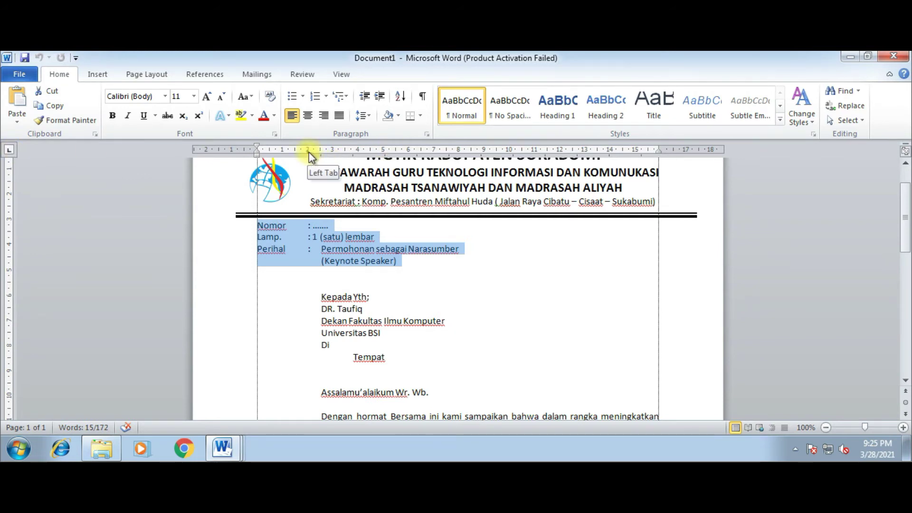
# Step: Remove the 2 cm left tab stop from the selected Nomor, Lamp. and Perihal lines, place it again, and remove it once more
pyautogui.moveTo(309, 151); pyautogui.dragTo(304, 260)
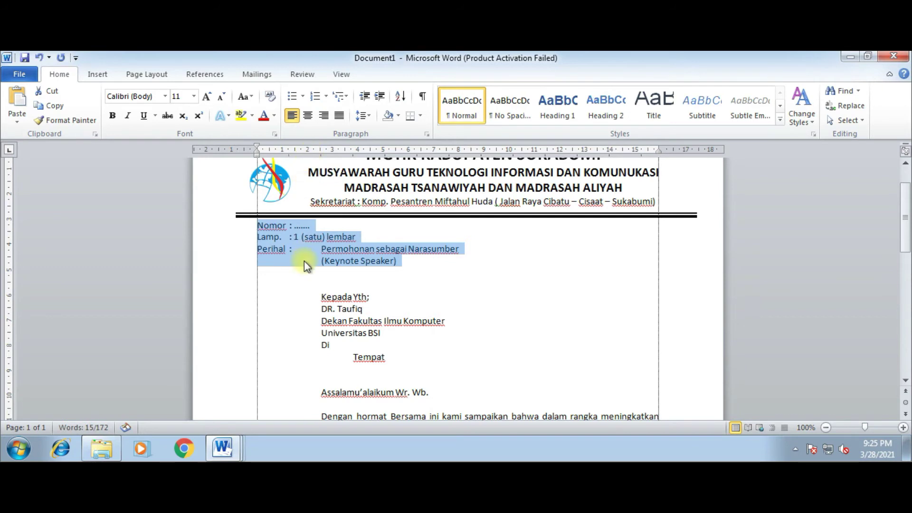
pyautogui.click(307, 151)
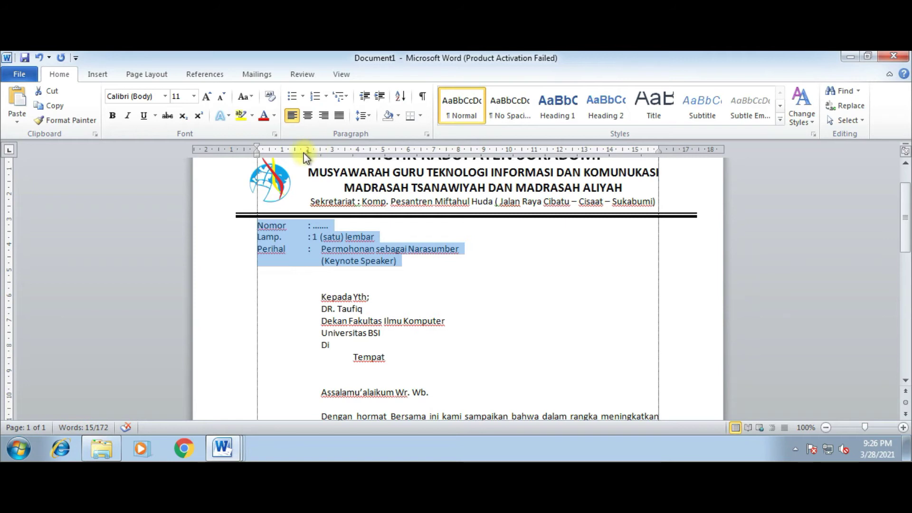
pyautogui.moveTo(308, 152)
pyautogui.mouseDown()
pyautogui.moveTo(427, 153)
pyautogui.moveTo(307, 158)
pyautogui.mouseUp()
pyautogui.moveTo(307, 151); pyautogui.dragTo(323, 246)
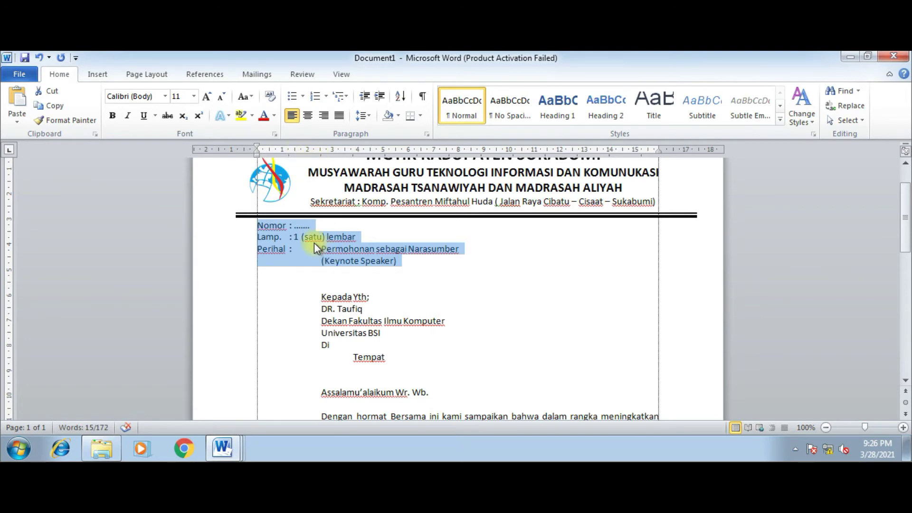
pyautogui.click(288, 222)
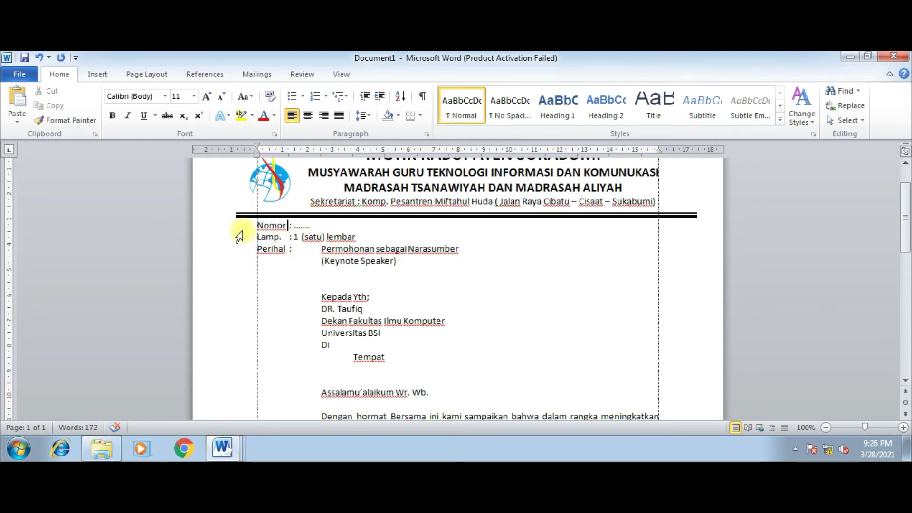
# Step: Look over the rest of the letter, including the aligned Hari, Tanggal, Pukul, Tempat and Materi lines
pyautogui.scroll(-10, 284, 269)
pyautogui.scroll(3, 286, 272)
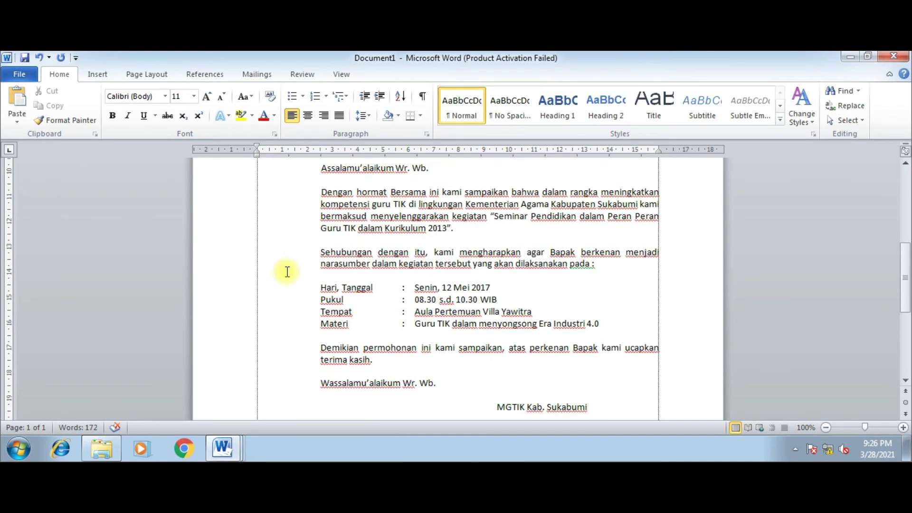
pyautogui.scroll(-6, 288, 272)
pyautogui.scroll(6, 287, 272)
pyautogui.scroll(-1, 295, 259)
pyautogui.scroll(10, 295, 256)
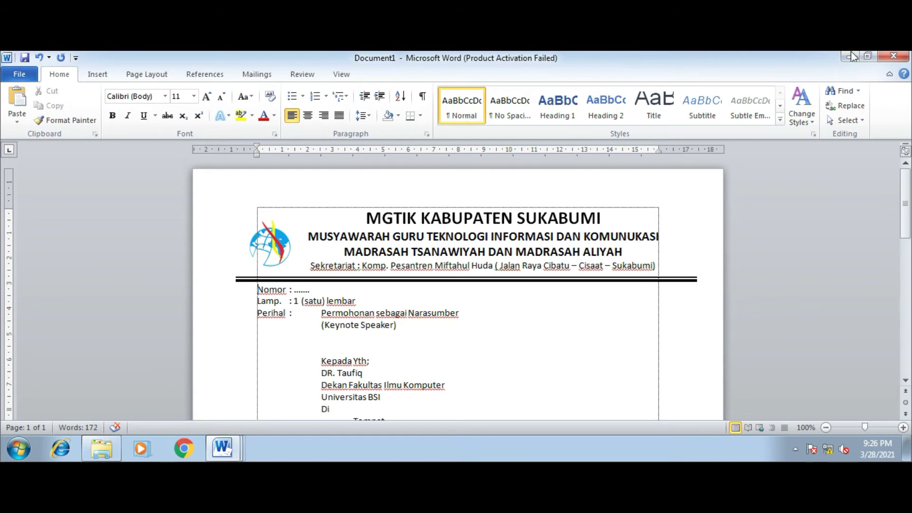
pyautogui.click(380, 274)
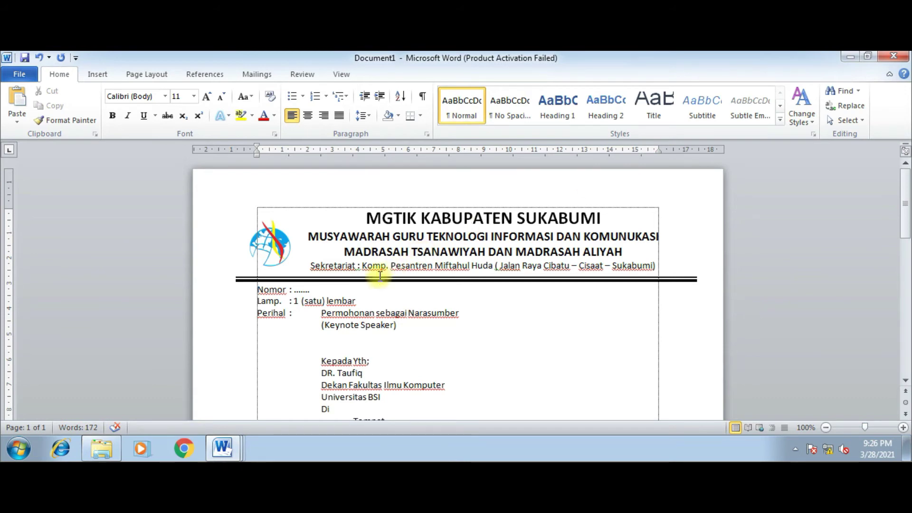
# Step: Delete the tab spacing around the colons on the Nomor, Lamp. and Perihal lines so the text follows directly
pyautogui.click(269, 289)
pyautogui.press('Right')
pyautogui.press('Right')
pyautogui.press('Right')
pyautogui.press('Delete')
pyautogui.press('Down')
pyautogui.press('BackSpace')
pyautogui.press('BackSpace')
pyautogui.press('Down')
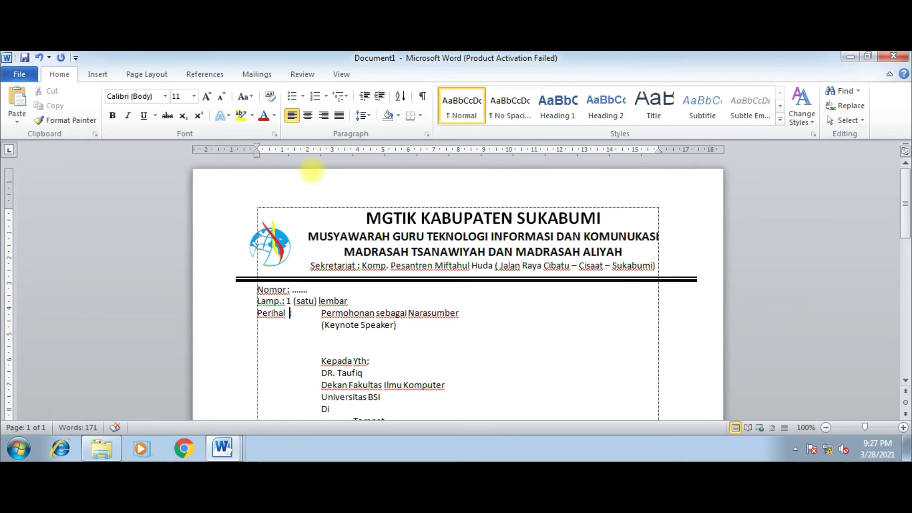
pyautogui.press('BackSpace')
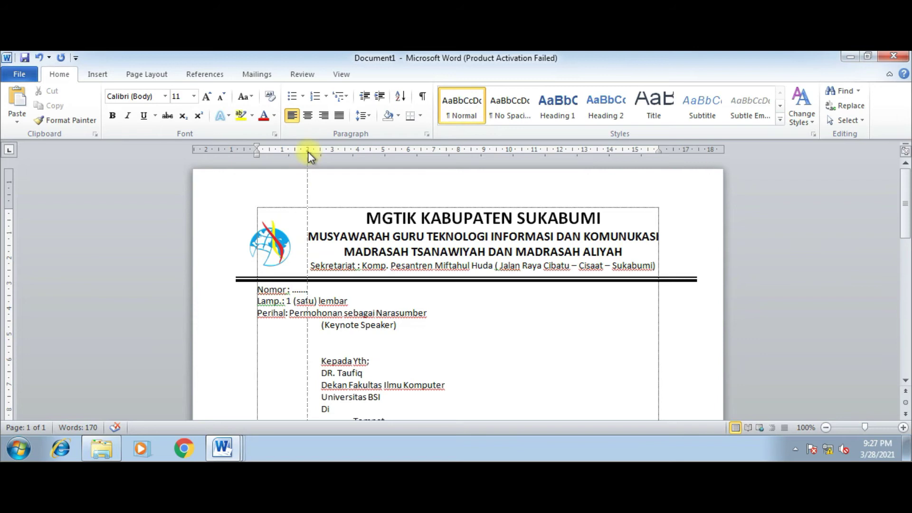
# Step: Set a left tab stop at about 1.75 cm for the heading lines and align the Nomor line's colon to it
pyautogui.moveTo(308, 152); pyautogui.dragTo(302, 151)
pyautogui.click(287, 290)
pyautogui.press('Tab')
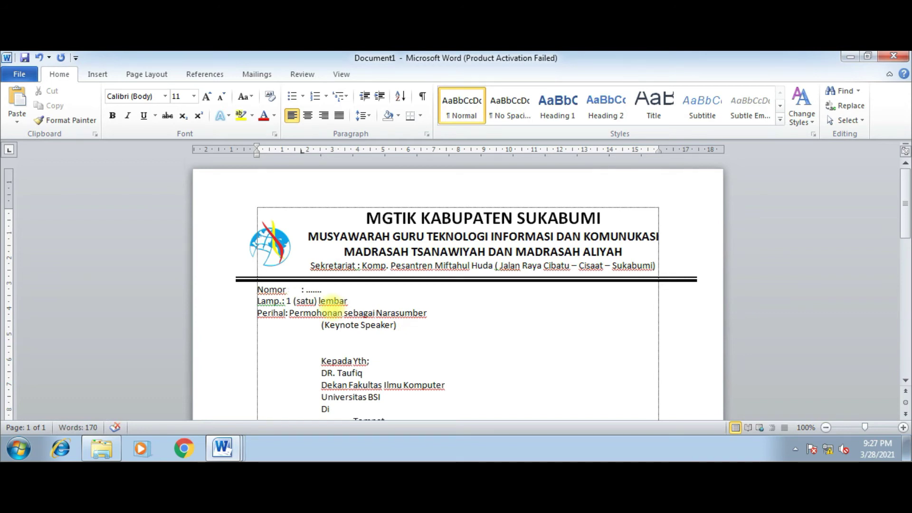
# Step: Insert a line reading "Lampiran : 1 bundel" below the Nomor line, with a tab before its colon
pyautogui.press('Down')
pyautogui.press('Left')
pyautogui.press('Left')
pyautogui.press('Left')
pyautogui.press('Left')
pyautogui.press('BackSpace')
pyautogui.write('.')
pyautogui.press('Left')
pyautogui.press('Left')
pyautogui.press('Left')
pyautogui.press('Left')
pyautogui.press('Left')
pyautogui.press('Left')
pyautogui.press('Up')
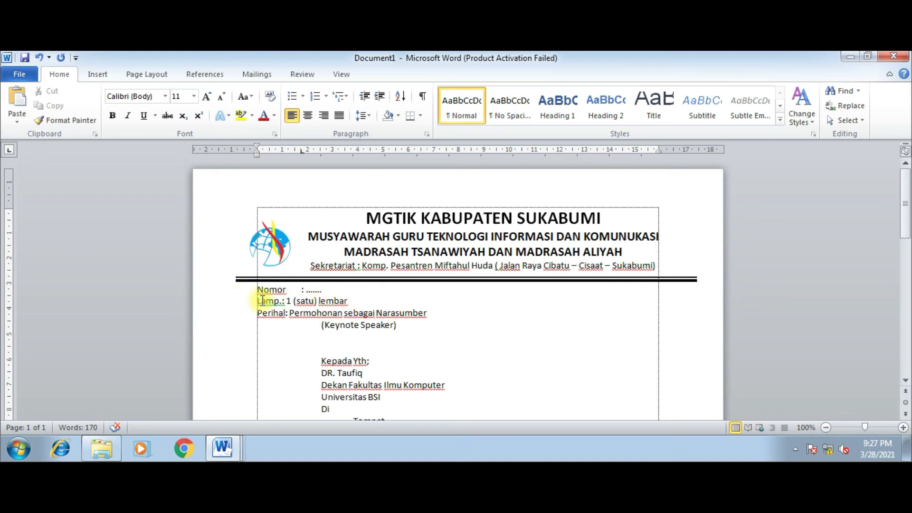
pyautogui.press('Return')
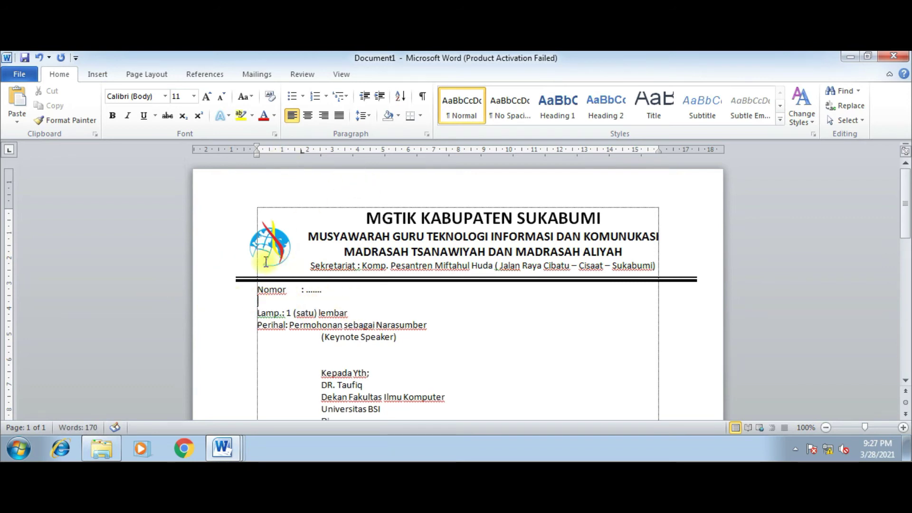
pyautogui.write('Lampiran')
pyautogui.press('Tab')
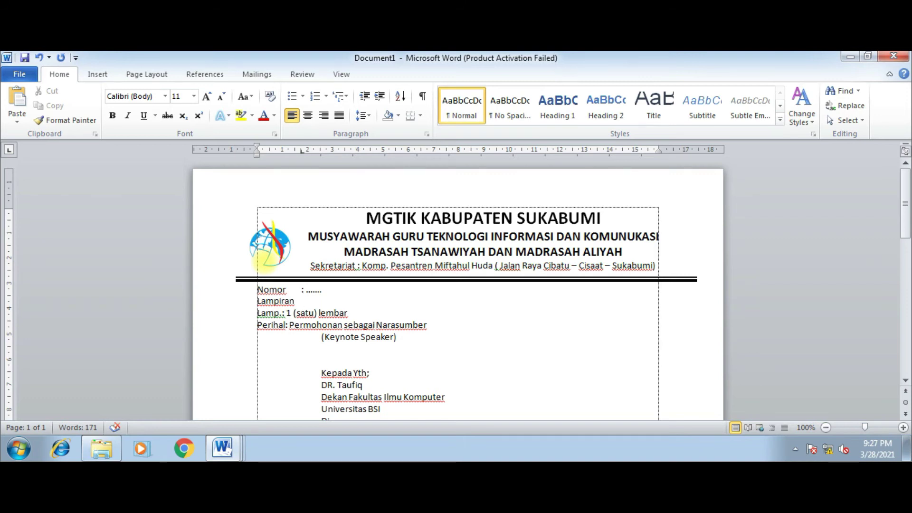
pyautogui.write(': 1 bundel')
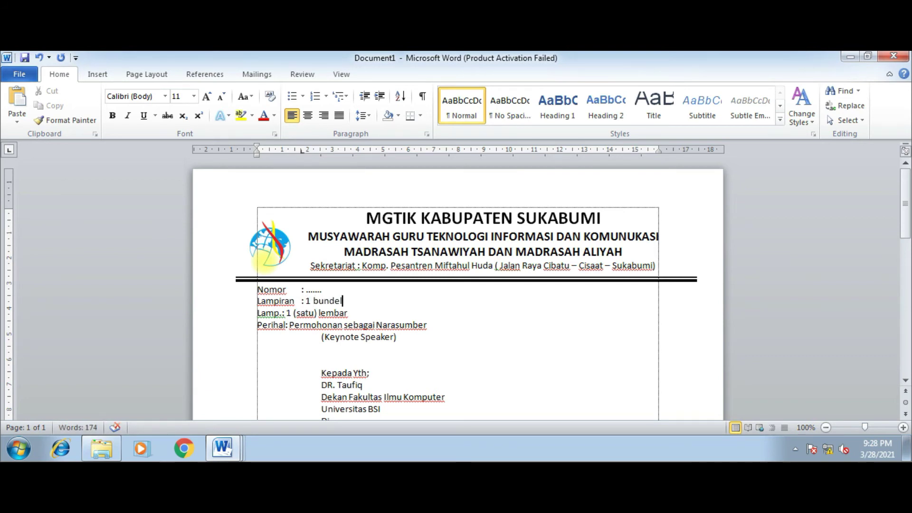
# Step: Delete the added Lampiran line so the Lamp. line directly follows the Nomor line
pyautogui.press('BackSpace')
pyautogui.press('BackSpace')
pyautogui.press('BackSpace')
pyautogui.press('BackSpace')
pyautogui.press('BackSpace')
pyautogui.press('BackSpace')
pyautogui.press('BackSpace')
pyautogui.press('BackSpace')
pyautogui.press('BackSpace')
pyautogui.press('BackSpace')
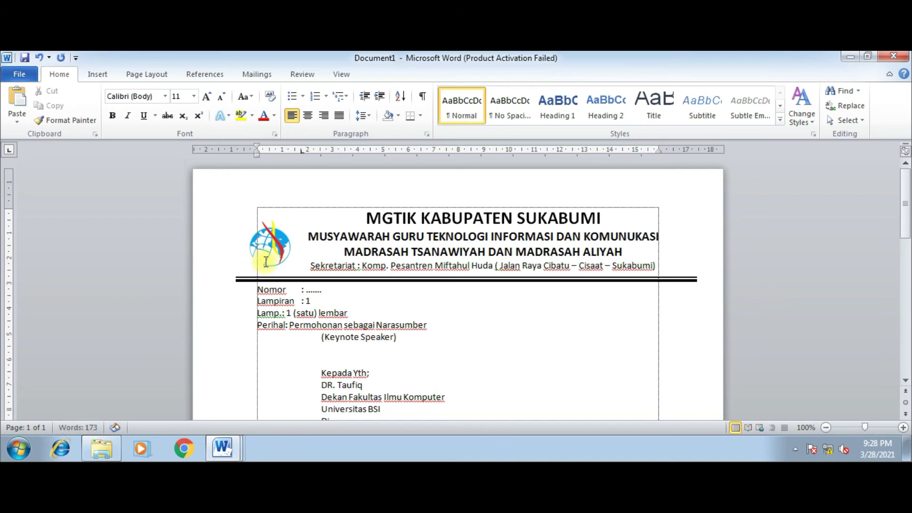
pyautogui.press('BackSpace')
pyautogui.press('BackSpace')
pyautogui.press('BackSpace')
pyautogui.press('BackSpace')
pyautogui.press('BackSpace')
pyautogui.press('BackSpace')
pyautogui.press('BackSpace')
pyautogui.press('BackSpace')
pyautogui.press('BackSpace')
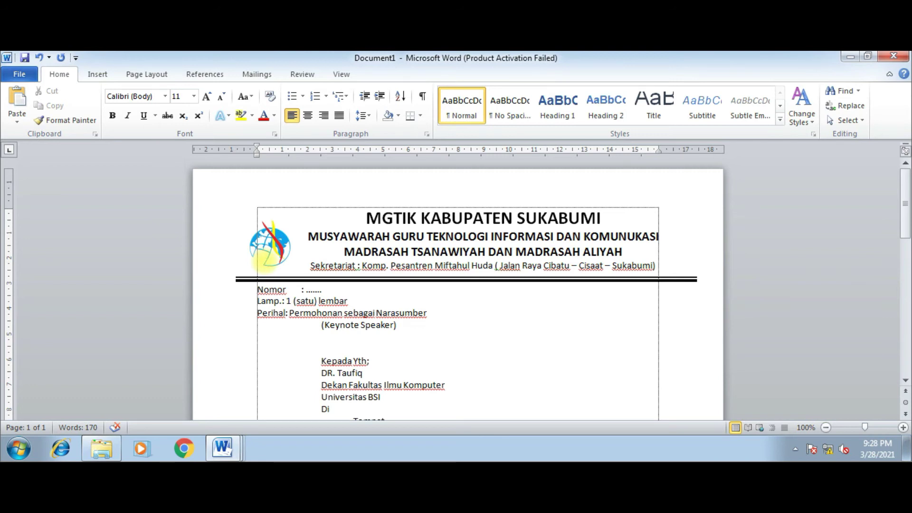
pyautogui.press('BackSpace')
pyautogui.press('Return')
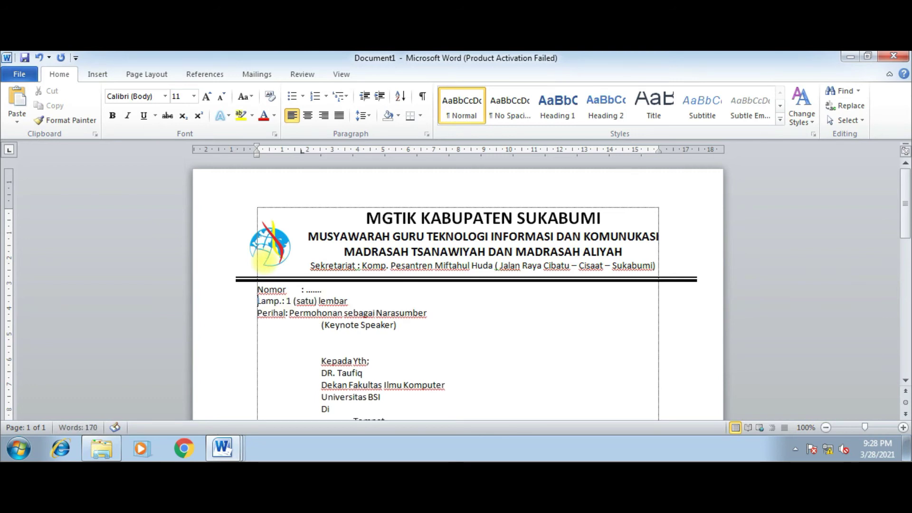
# Step: Insert a tab before the colon on the Lamp. and Perihal lines so both align with the Nomor colon
pyautogui.click(282, 301)
pyautogui.press('Tab')
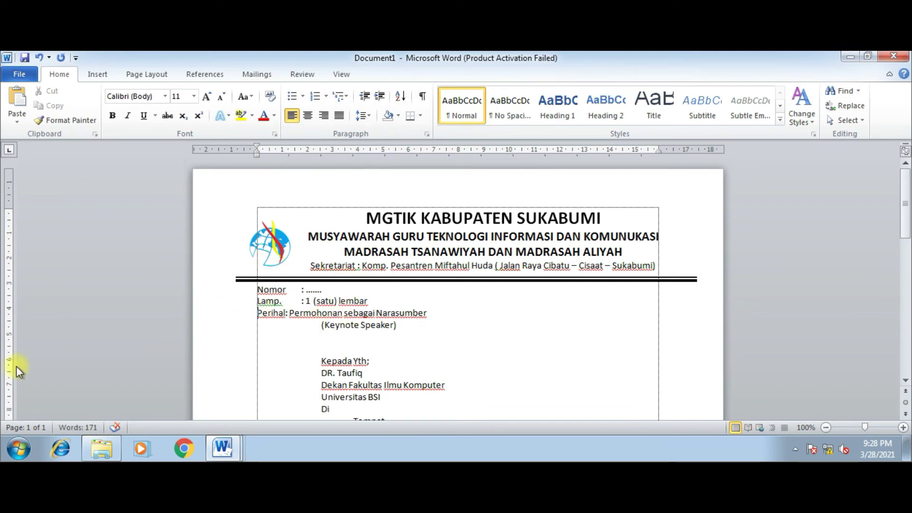
pyautogui.press('BackSpace')
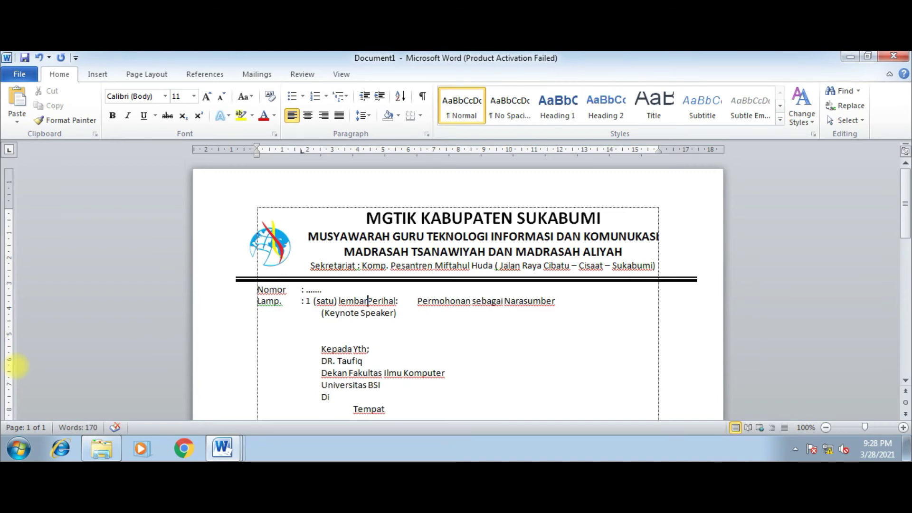
pyautogui.press('Return')
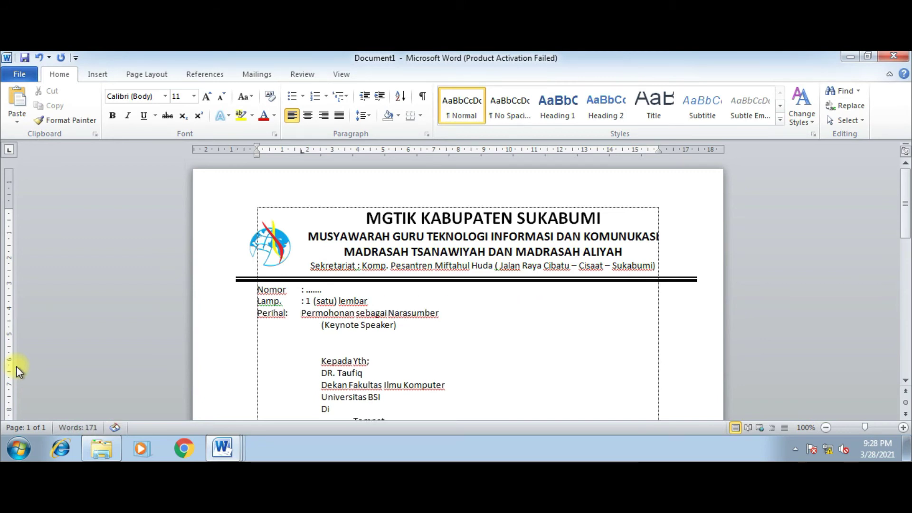
pyautogui.press('BackSpace')
pyautogui.press('Tab')
pyautogui.write(':')
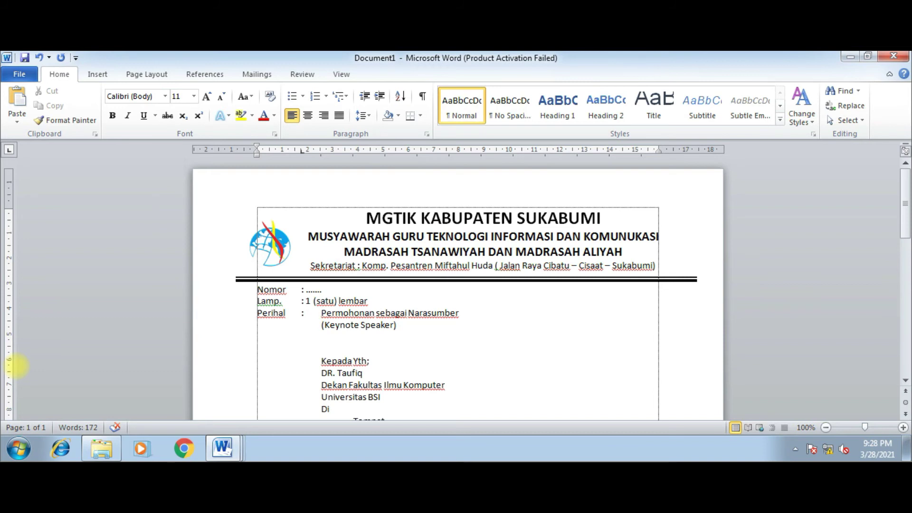
# Step: Select the Hari, Tanggal, Pukul, Tempat and Materi lines and examine their two tab stops on the ruler
pyautogui.scroll(-8, 377, 369)
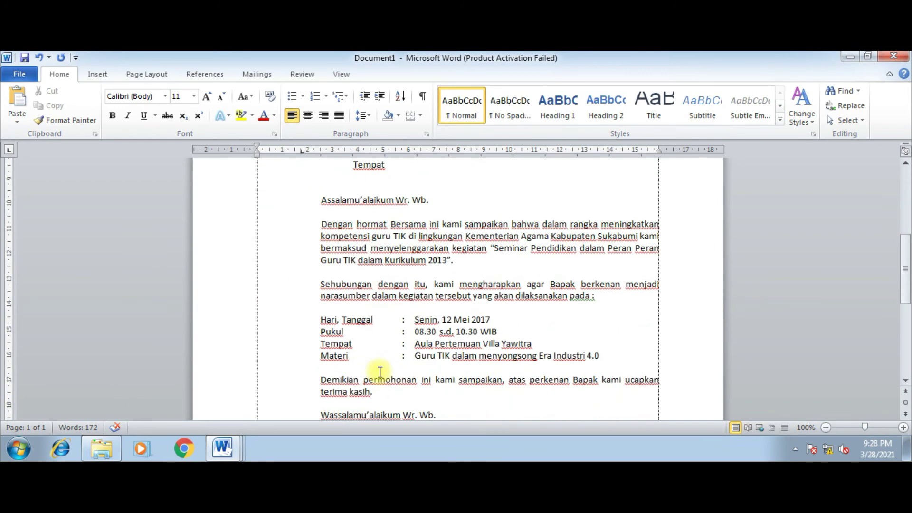
pyautogui.click(380, 318)
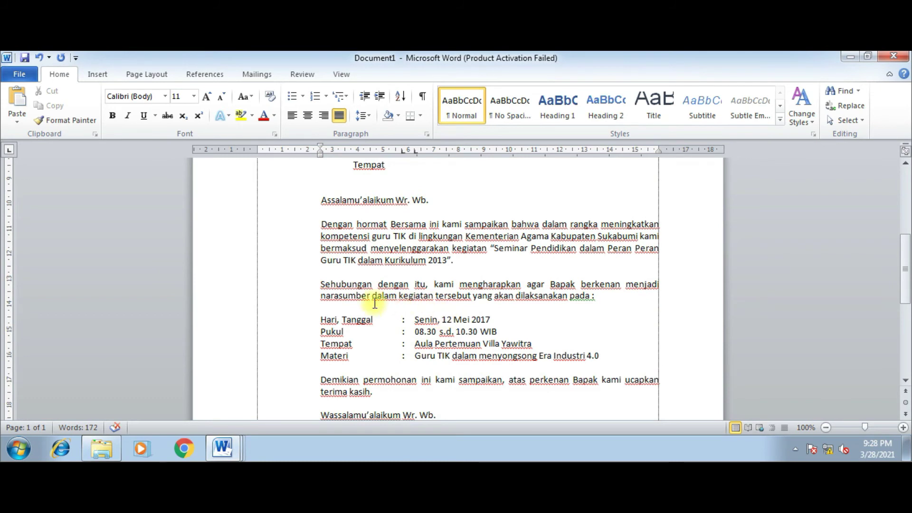
pyautogui.press('Home')
pyautogui.moveTo(240, 318); pyautogui.dragTo(241, 360)
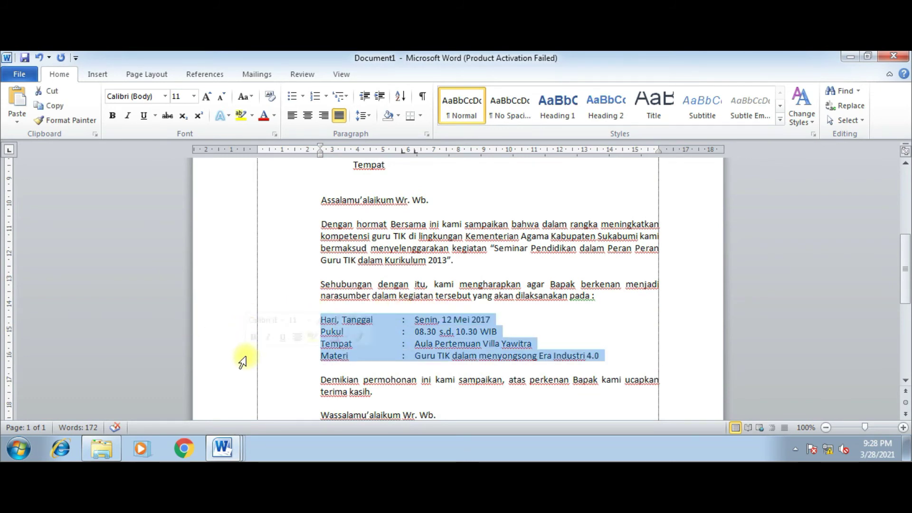
pyautogui.click(404, 155)
pyautogui.click(416, 150)
# Step: Remove the left tab stops from the signatory's name line in the signature block
pyautogui.scroll(-9, 464, 256)
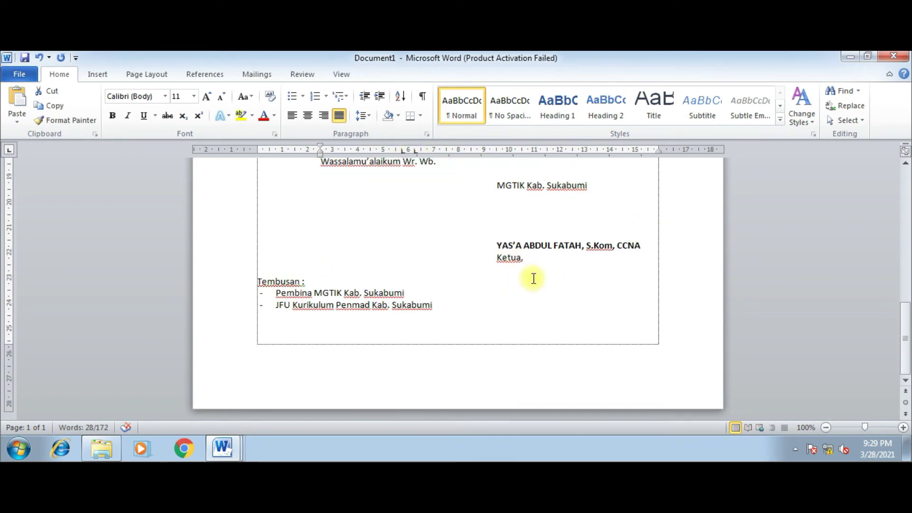
pyautogui.click(527, 268)
pyautogui.scroll(3, 463, 263)
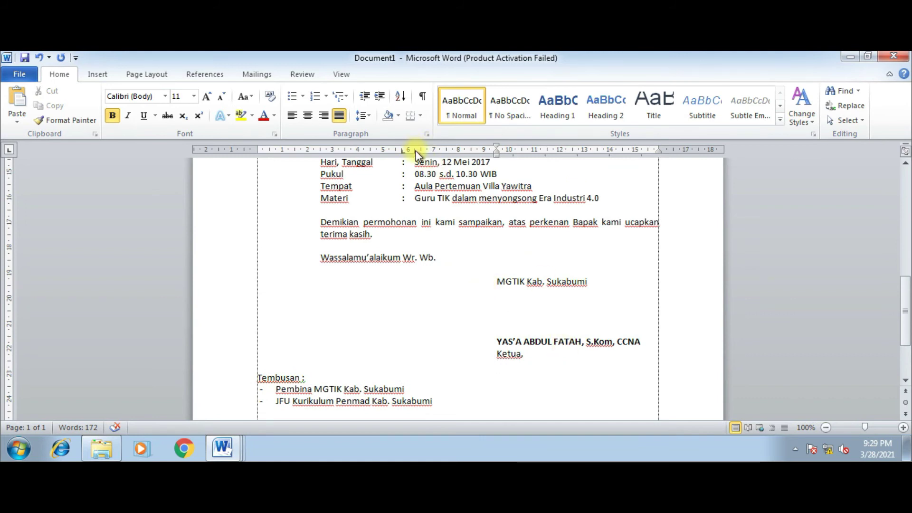
pyautogui.moveTo(416, 155)
pyautogui.mouseDown()
pyautogui.moveTo(416, 169)
pyautogui.moveTo(403, 157)
pyautogui.moveTo(403, 176)
pyautogui.mouseUp()
# Step: Choose the center tab type, move the whole signature block's left indent to 0 cm, and remove its remaining tab stops
pyautogui.moveTo(546, 362); pyautogui.dragTo(485, 279)
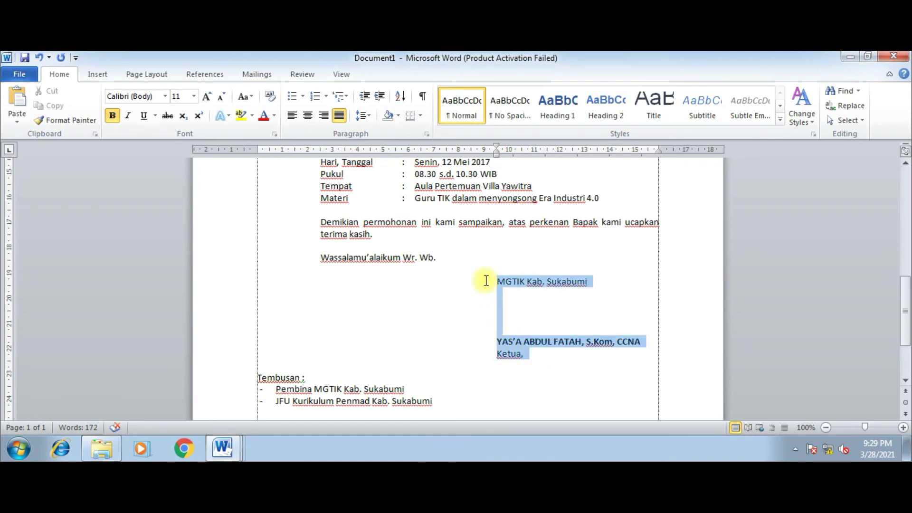
pyautogui.click(9, 151)
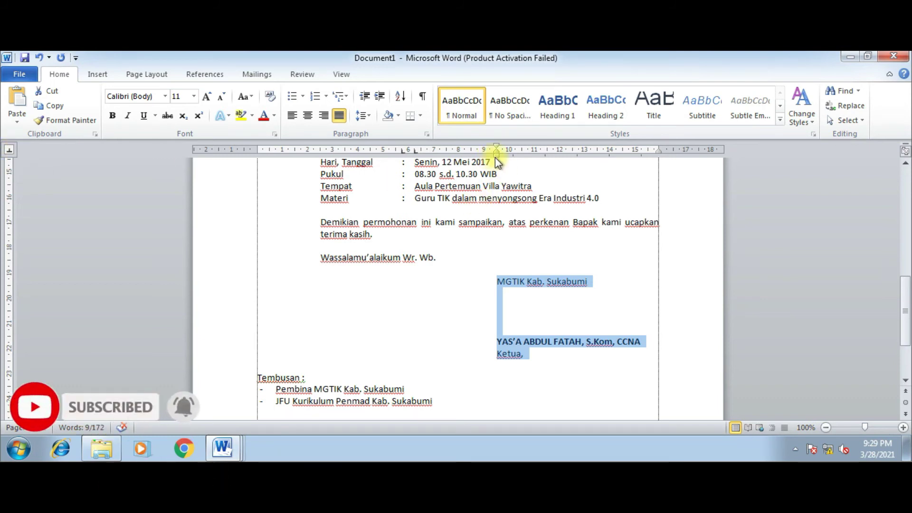
pyautogui.moveTo(495, 158); pyautogui.dragTo(256, 156)
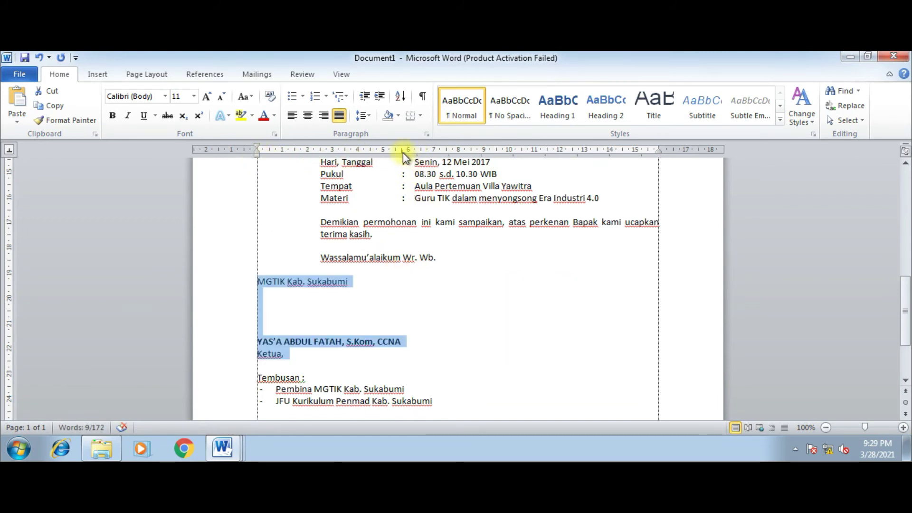
pyautogui.moveTo(401, 152); pyautogui.dragTo(400, 179)
pyautogui.click(257, 284)
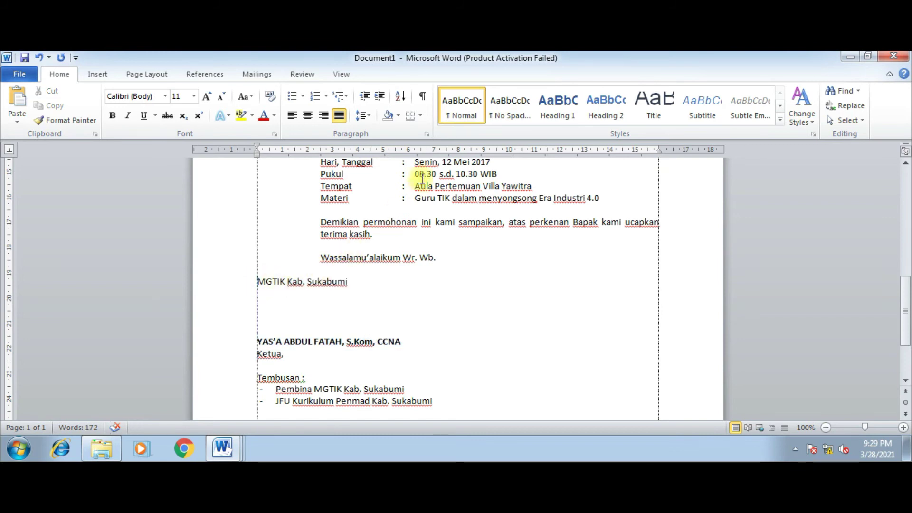
# Step: Set a center tab stop at 8 cm on the "MGTIK Kab. Sukabumi" line and tab its text to it
pyautogui.click(242, 285)
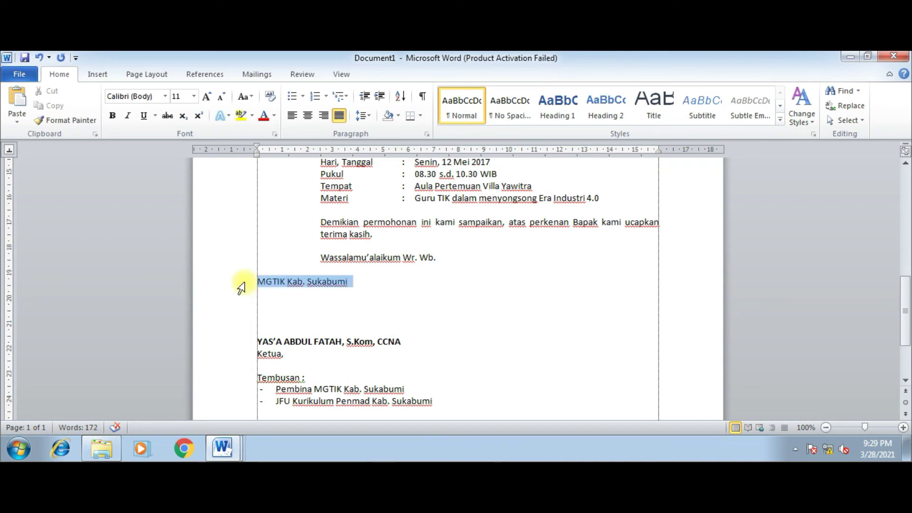
pyautogui.click(10, 151)
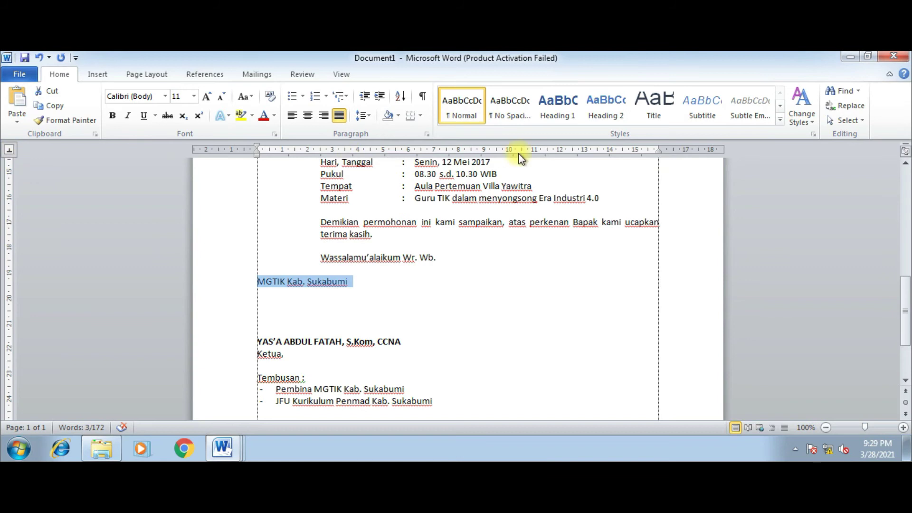
pyautogui.click(459, 150)
pyautogui.click(257, 281)
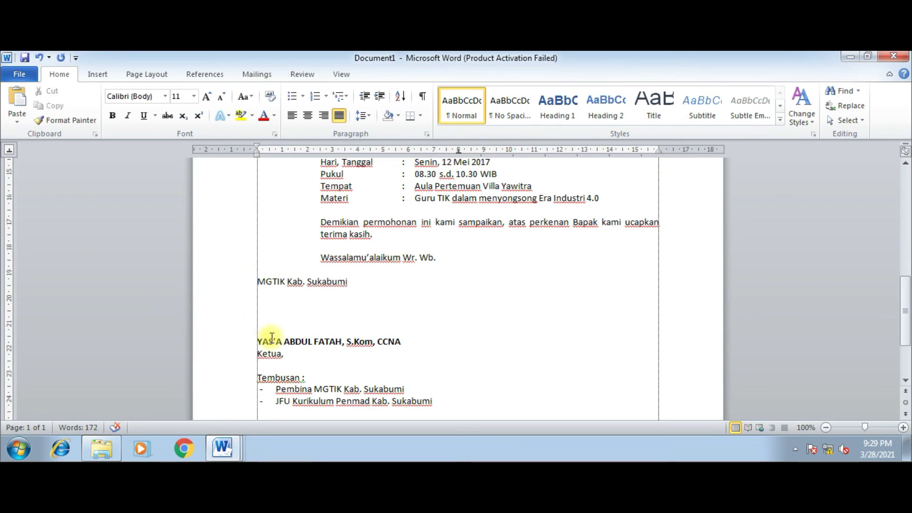
pyautogui.press('Tab')
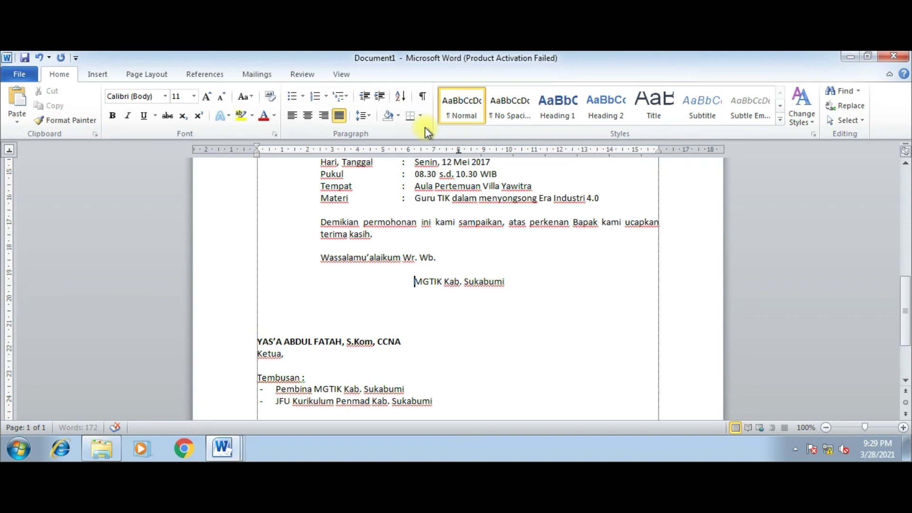
# Step: Undo and reinsert the tab on the "MGTIK Kab. Sukabumi" line, and remove both its center tab stop and the tab
pyautogui.hotkey('ctrl', 'z')
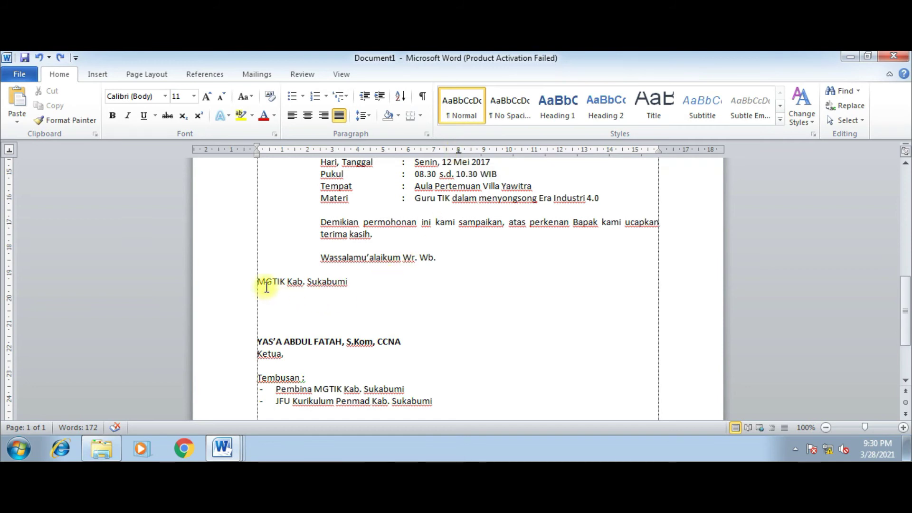
pyautogui.press('Tab')
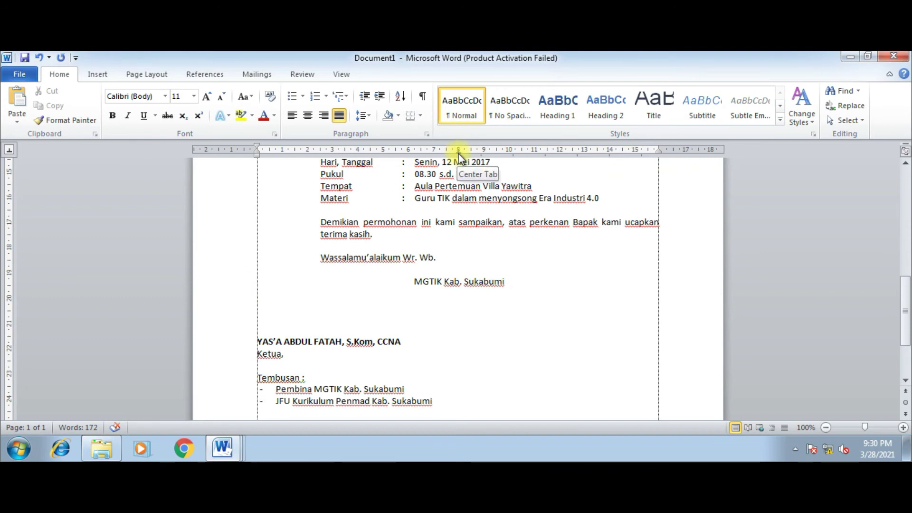
pyautogui.moveTo(456, 151); pyautogui.dragTo(457, 188)
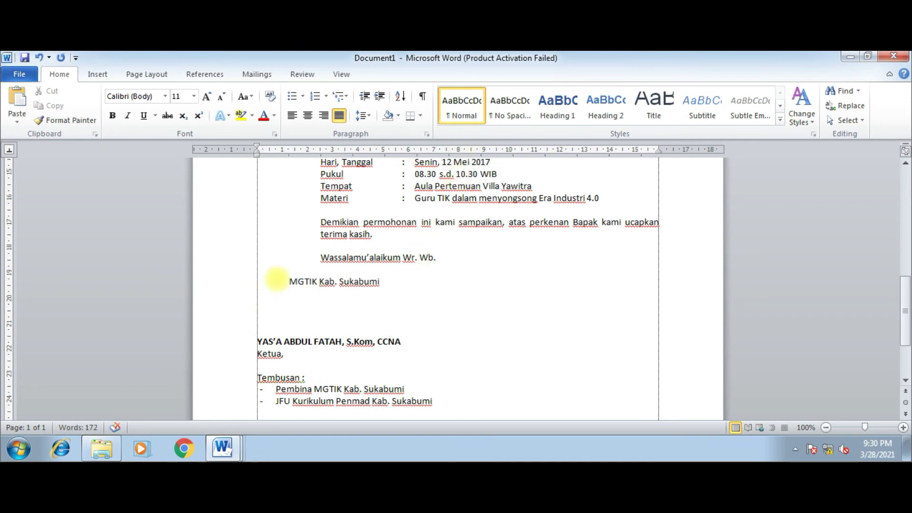
pyautogui.press('BackSpace')
# Step: Set a center tab stop at 8 cm for the whole signature block and tab the MGTIK, signatory name and Ketua lines to it
pyautogui.moveTo(230, 283); pyautogui.dragTo(228, 358)
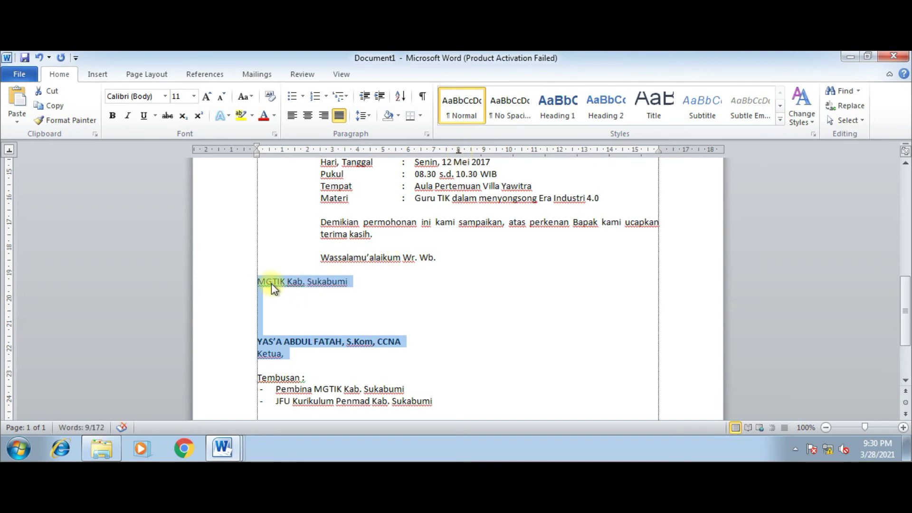
pyautogui.click(256, 281)
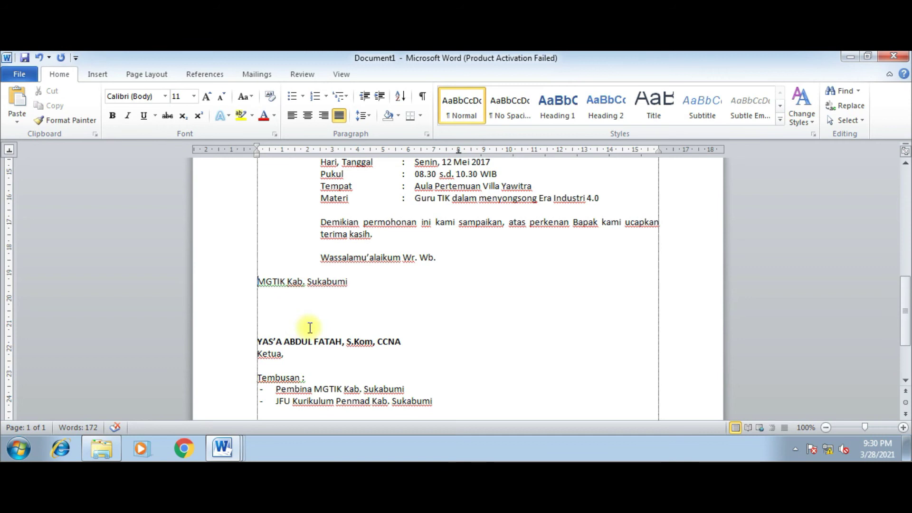
pyautogui.press('Tab')
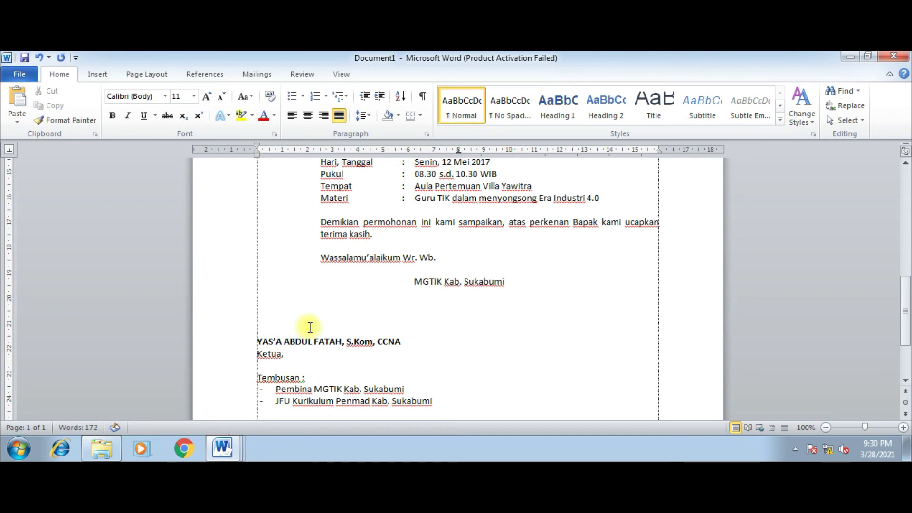
pyautogui.click(256, 341)
pyautogui.press('Tab')
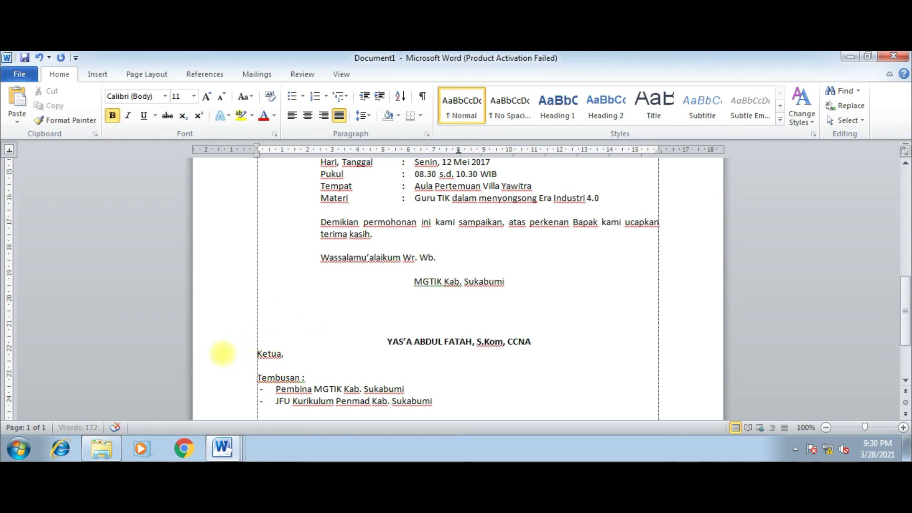
pyautogui.click(257, 355)
pyautogui.press('Tab')
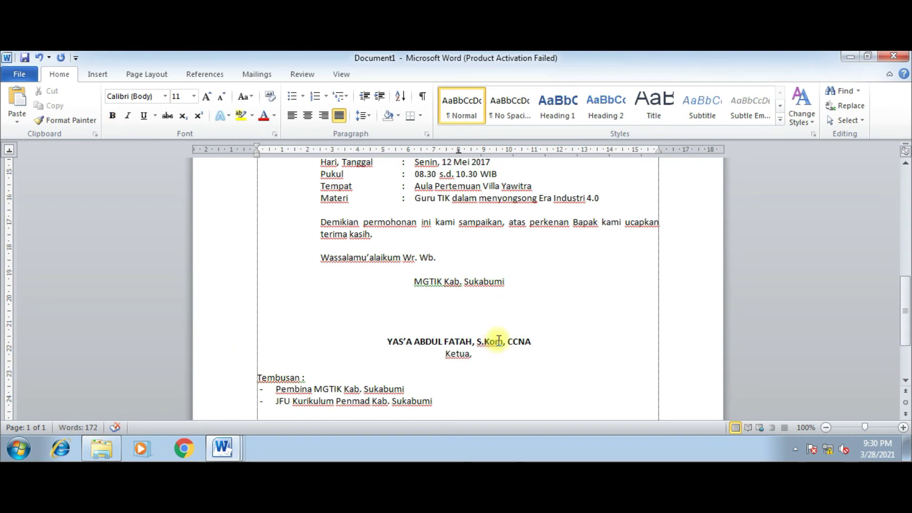
# Step: Select the signature block to review its centering, and place the cursor on the empty line below the Tembusan list
pyautogui.moveTo(490, 356); pyautogui.dragTo(424, 280)
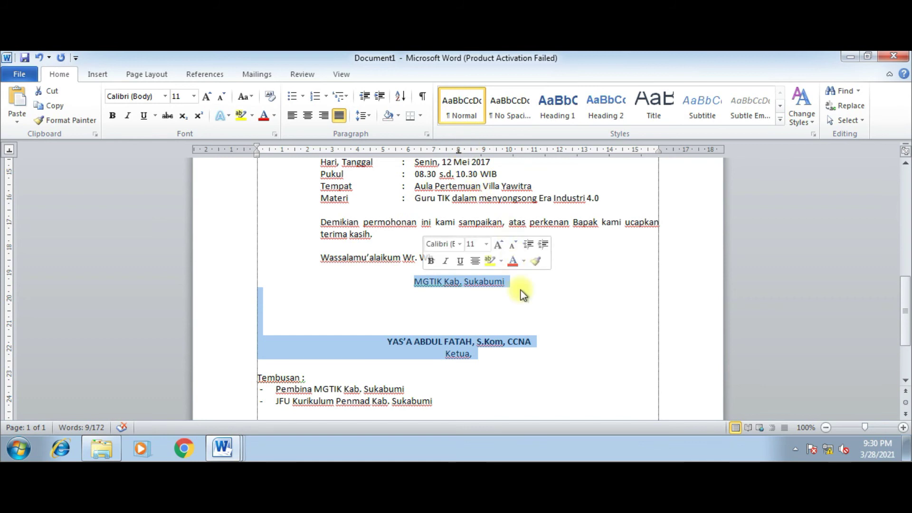
pyautogui.scroll(-3, 521, 293)
pyautogui.click(430, 368)
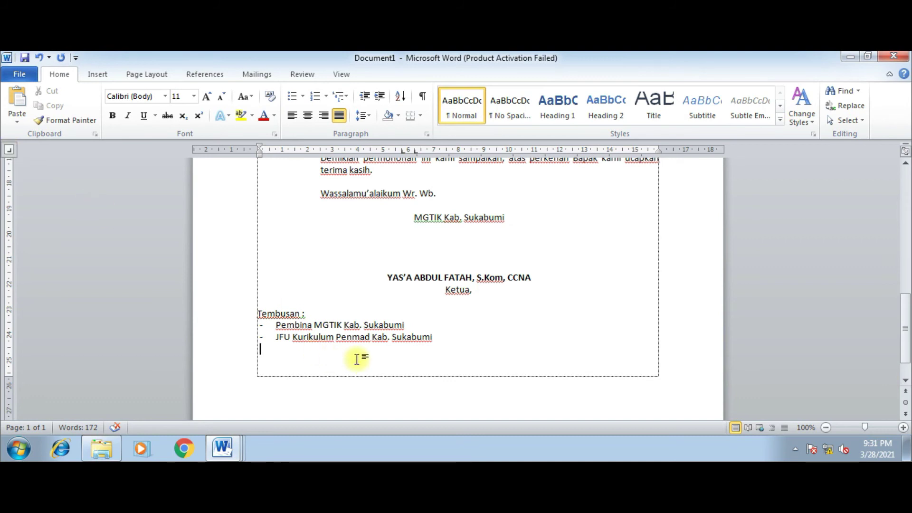
# Step: Start a new page after the Tembusan list and enter the heading "Pemasukan" on it
pyautogui.hotkey('ctrl', 'Return')
pyautogui.press('Return')
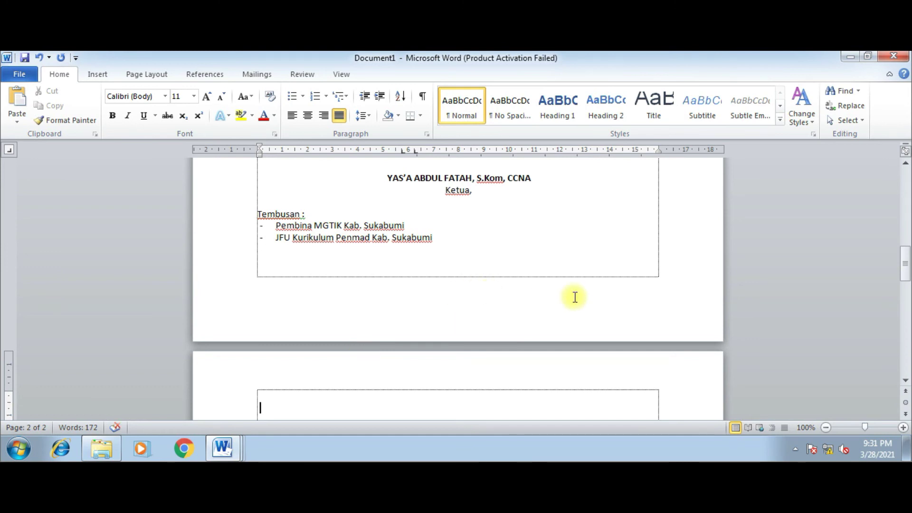
pyautogui.scroll(-3, 574, 297)
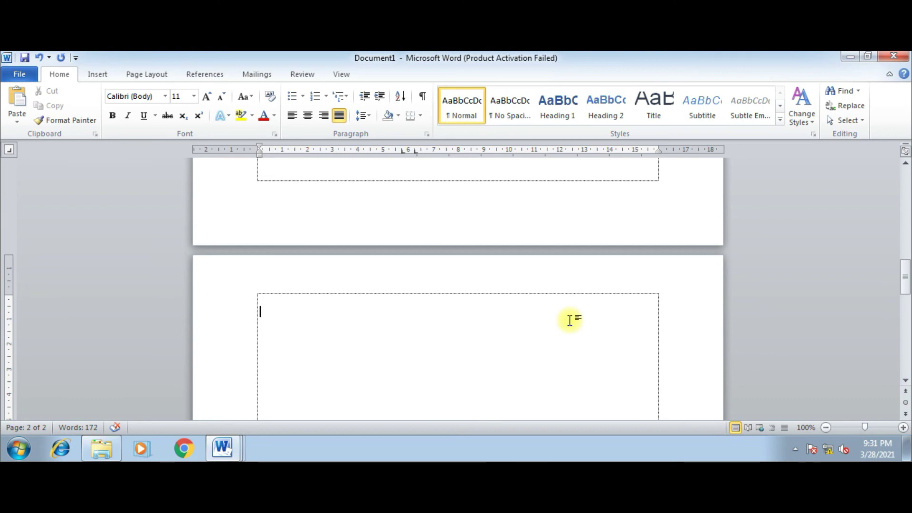
pyautogui.write('Pemasukan')
pyautogui.press('Return')
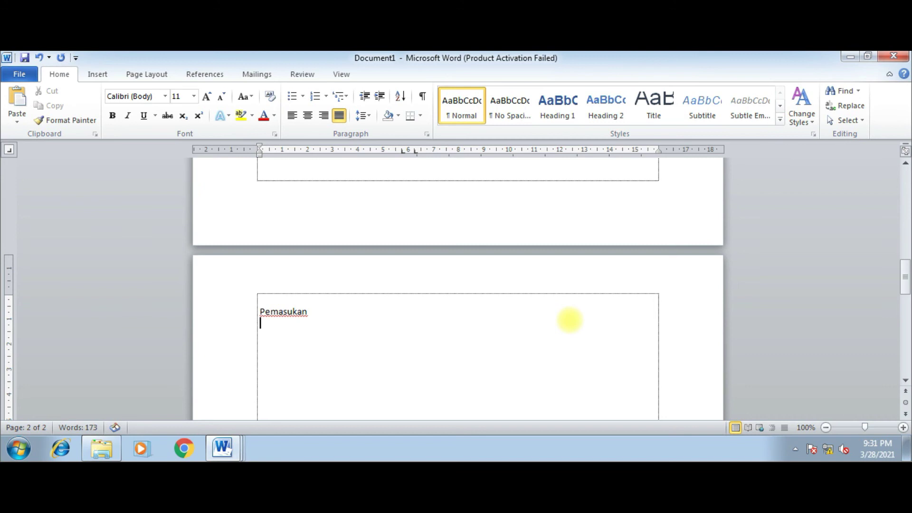
# Step: Start an "Rp." line below the heading, replace its old tab stops with a right tab at about 4.75 cm, and tab to it
pyautogui.write('R')
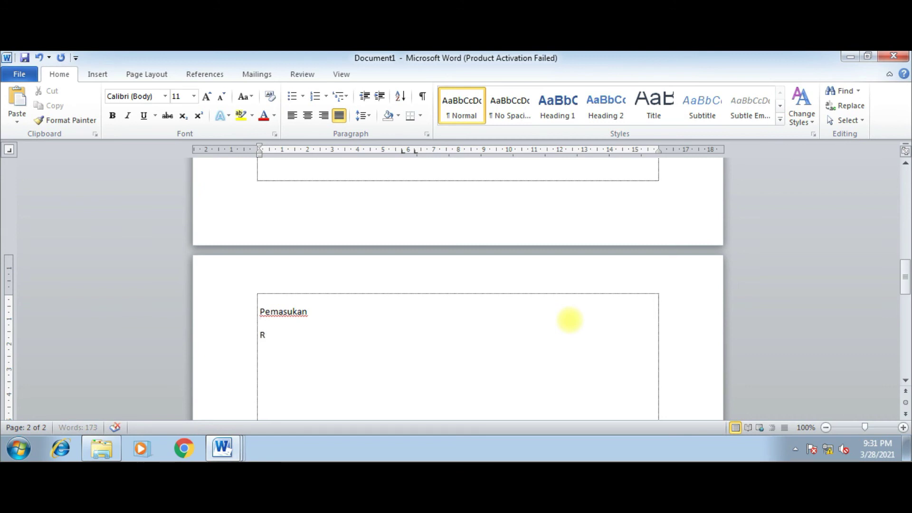
pyautogui.write('p.')
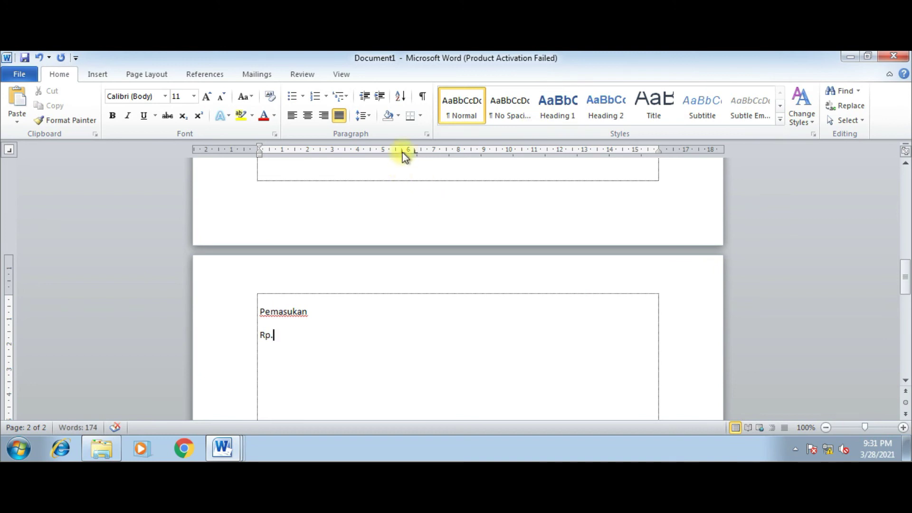
pyautogui.moveTo(415, 150); pyautogui.dragTo(414, 173)
pyautogui.moveTo(378, 151); pyautogui.dragTo(379, 196)
pyautogui.click(378, 153)
pyautogui.press('Tab')
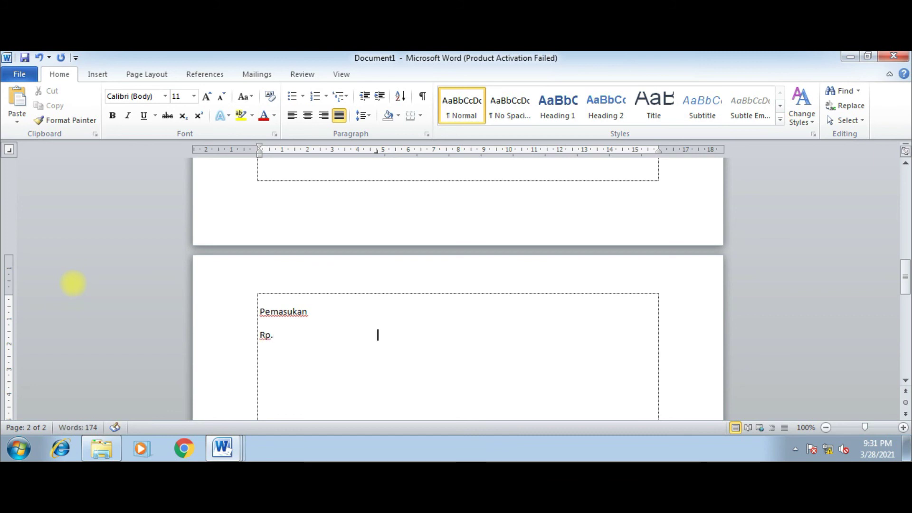
# Step: Enter 10.000.000 on the first Rp. line and add a second Rp. line with 1.000.000 at the right tab stop
pyautogui.write('10.000.000')
pyautogui.press('Return')
pyautogui.write('Rp.\t')
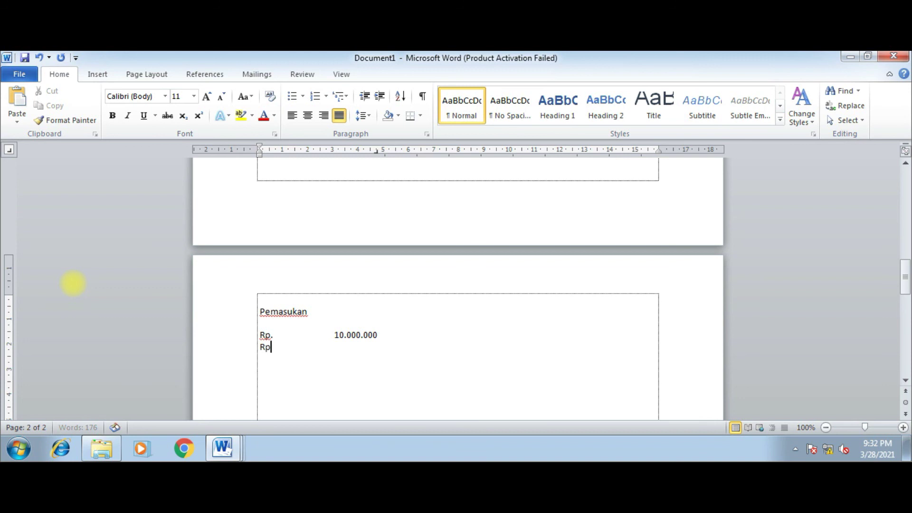
pyautogui.write('10.0')
pyautogui.press('BackSpace')
pyautogui.press('BackSpace')
pyautogui.write('.000.000 ')
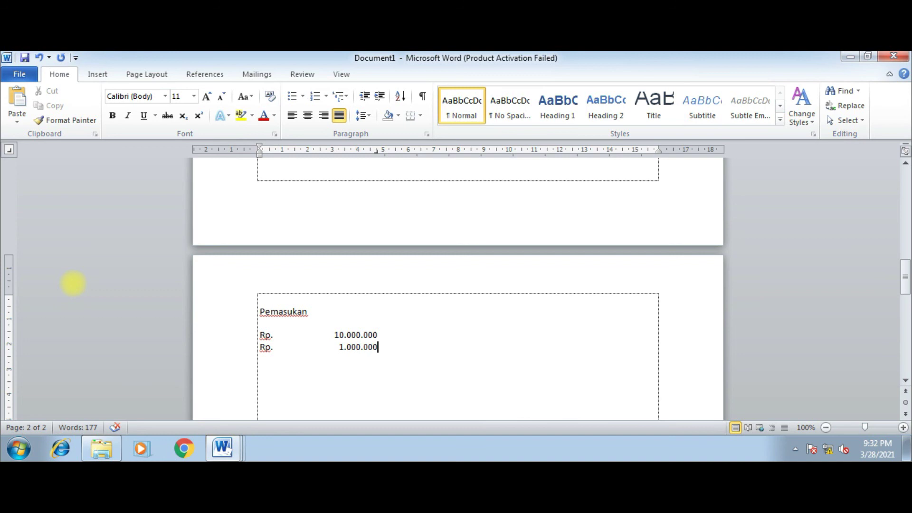
# Step: Add two more Rp. lines with the amounts 100.000 and 10.000 at the right tab stop
pyautogui.write('Rp.')
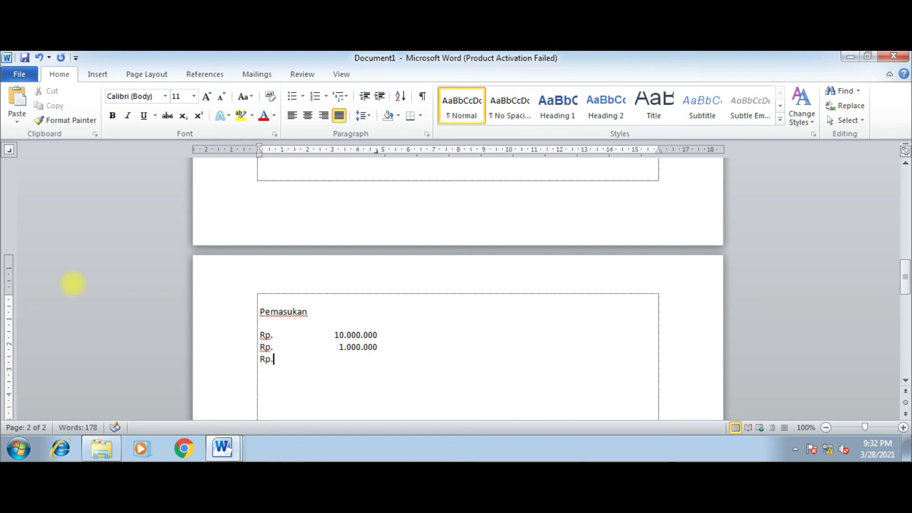
pyautogui.press('Tab')
pyautogui.write('100.000')
pyautogui.press('Return')
pyautogui.write('Rp.')
pyautogui.press('Tab')
pyautogui.write('10.000 ')
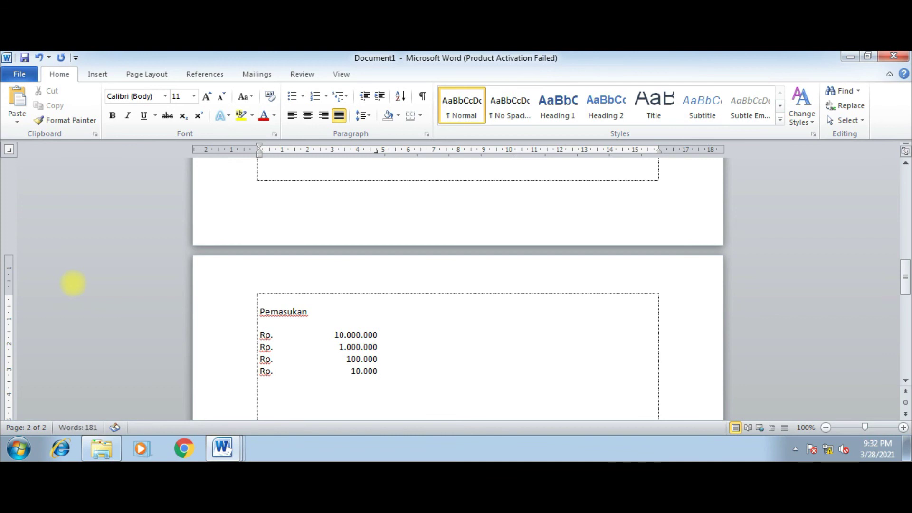
# Step: Complete the Pemasukan list with Rp. lines for 1.000 and 100 at the right tab stop
pyautogui.write('Rp.\t1.000')
pyautogui.press('Return')
pyautogui.write('Rp.')
pyautogui.press('Tab')
pyautogui.write('100')
pyautogui.press('Return')
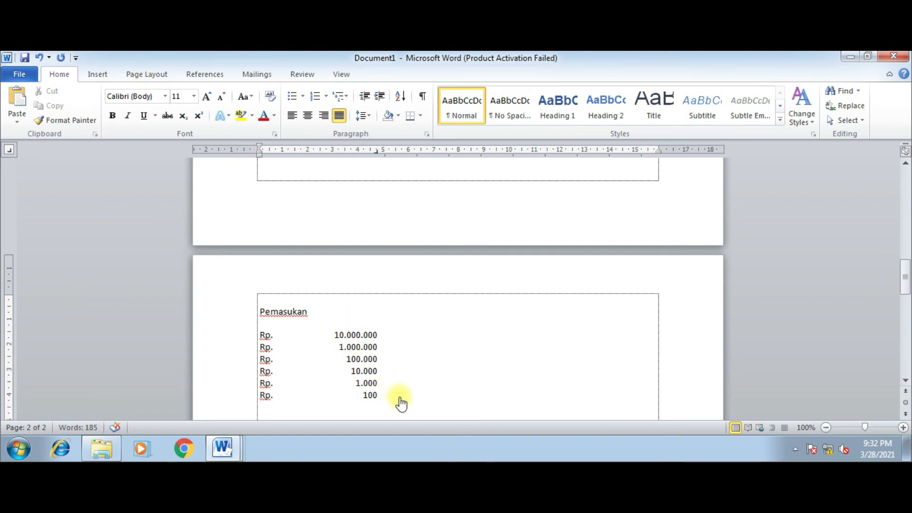
# Step: Examine the alignment of the Rp. amounts under Pemasukan and review the tabbed lines throughout the letter
pyautogui.scroll(-2, 368, 341)
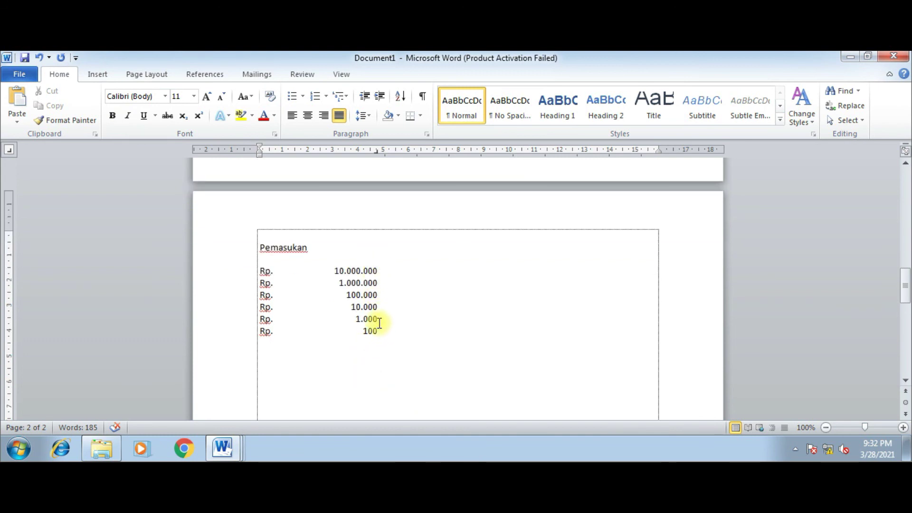
pyautogui.moveTo(379, 329); pyautogui.dragTo(262, 271)
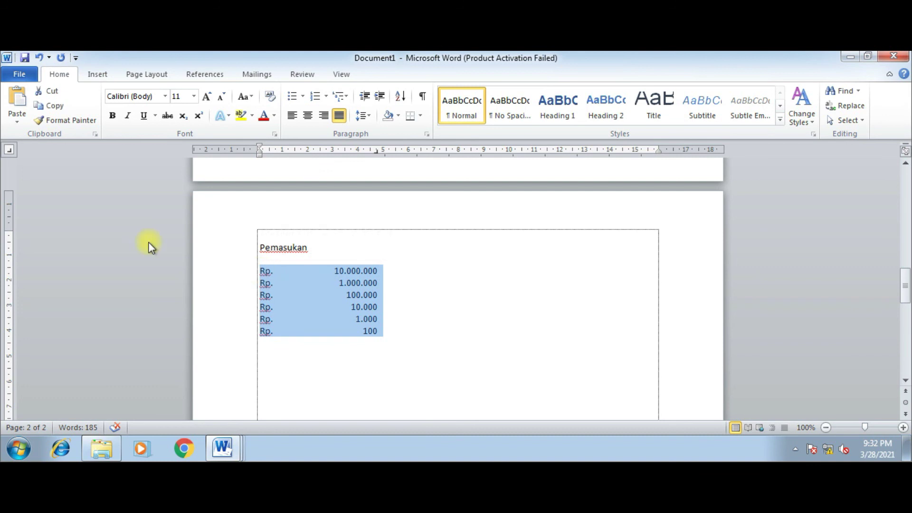
pyautogui.click(364, 270)
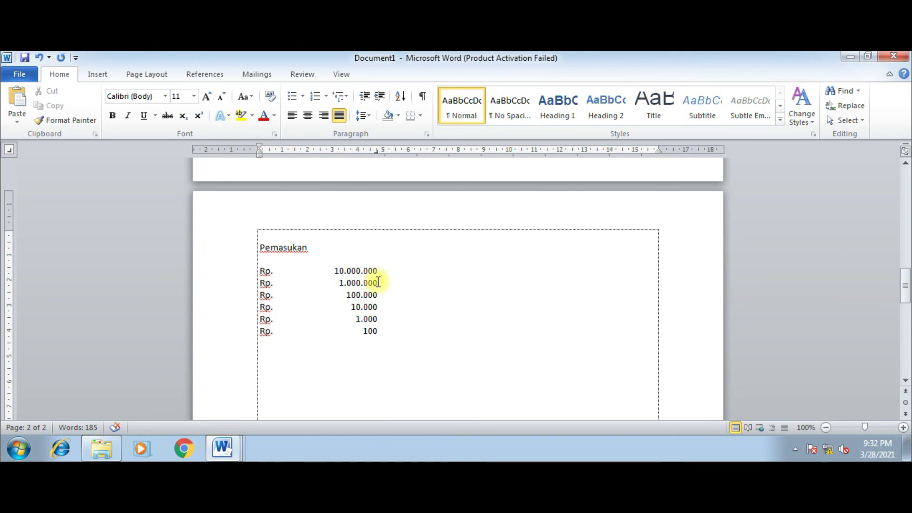
pyautogui.scroll(1, 378, 285)
pyautogui.scroll(3, 377, 301)
pyautogui.scroll(-3, 377, 301)
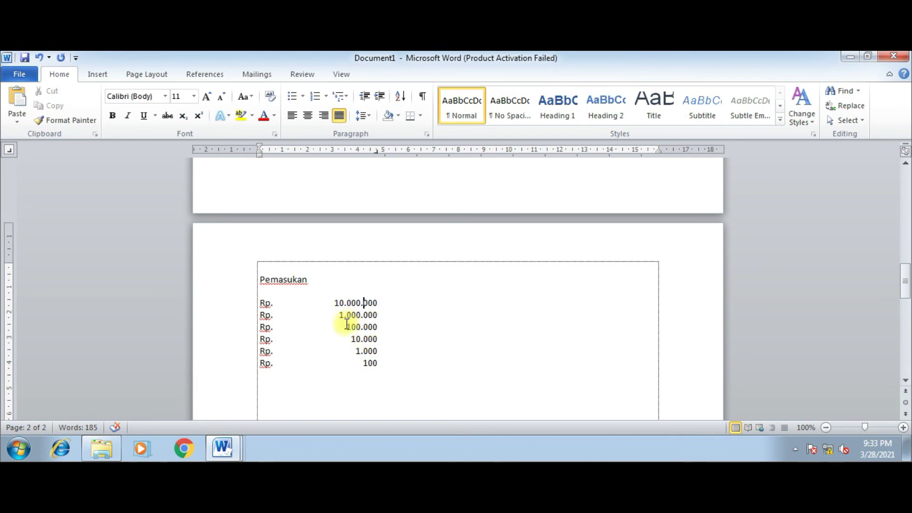
pyautogui.scroll(2, 399, 338)
pyautogui.scroll(10, 400, 336)
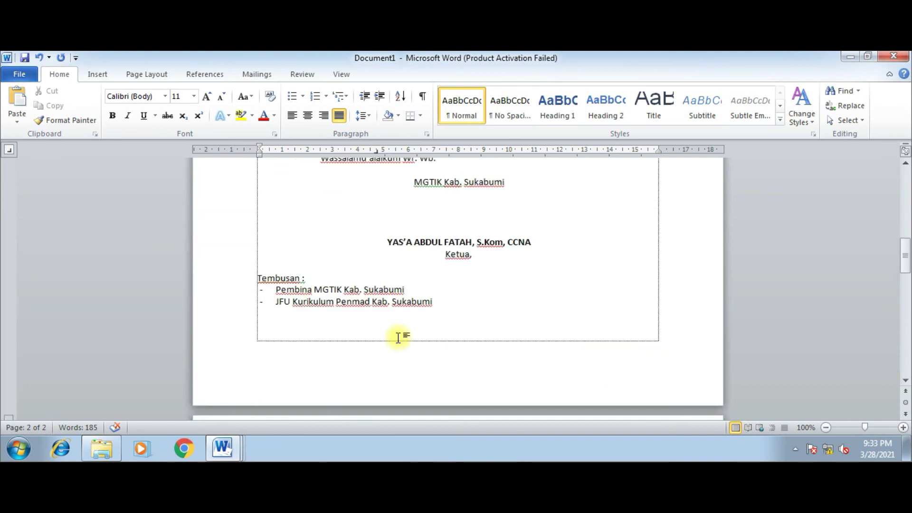
pyautogui.scroll(-6, 356, 259)
pyautogui.scroll(15, 357, 263)
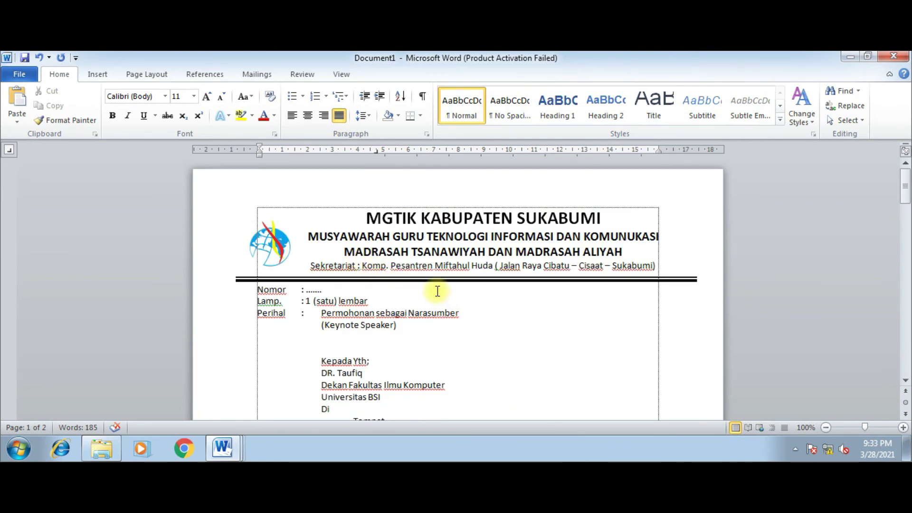
pyautogui.scroll(-20, 412, 293)
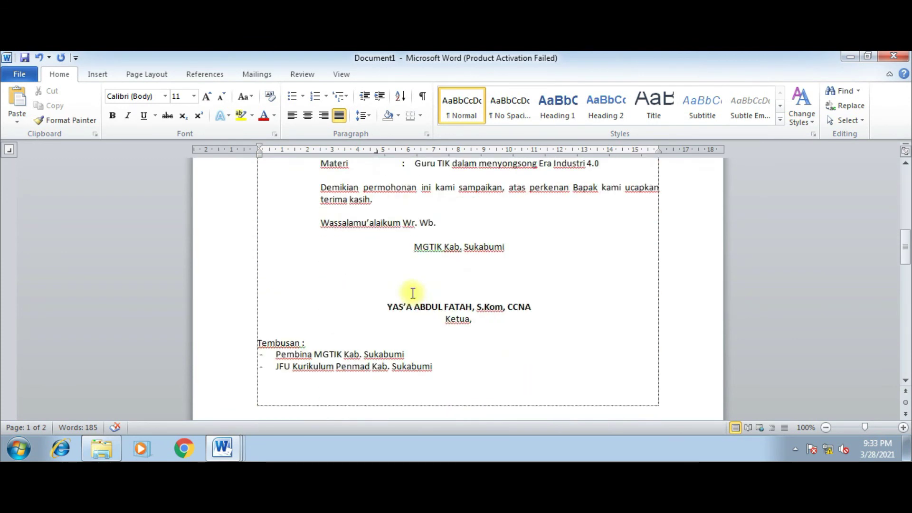
pyautogui.scroll(-6, 412, 293)
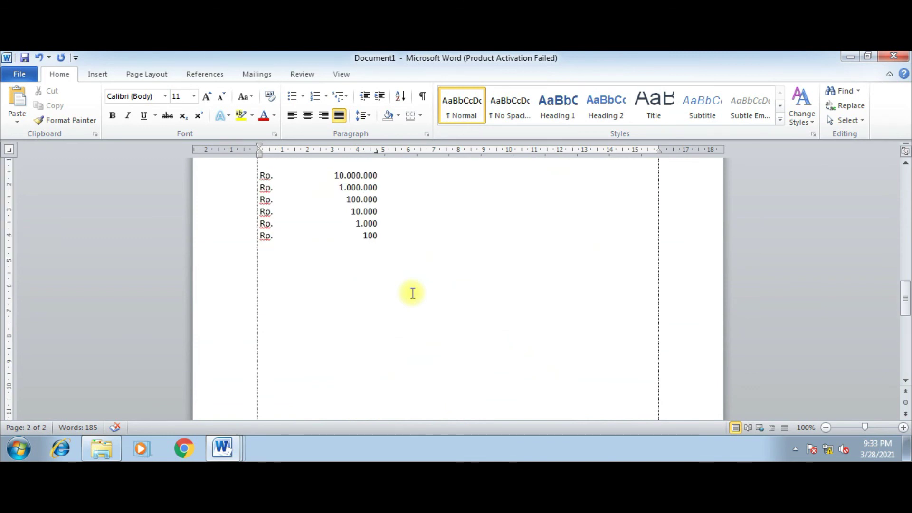
pyautogui.scroll(5, 401, 256)
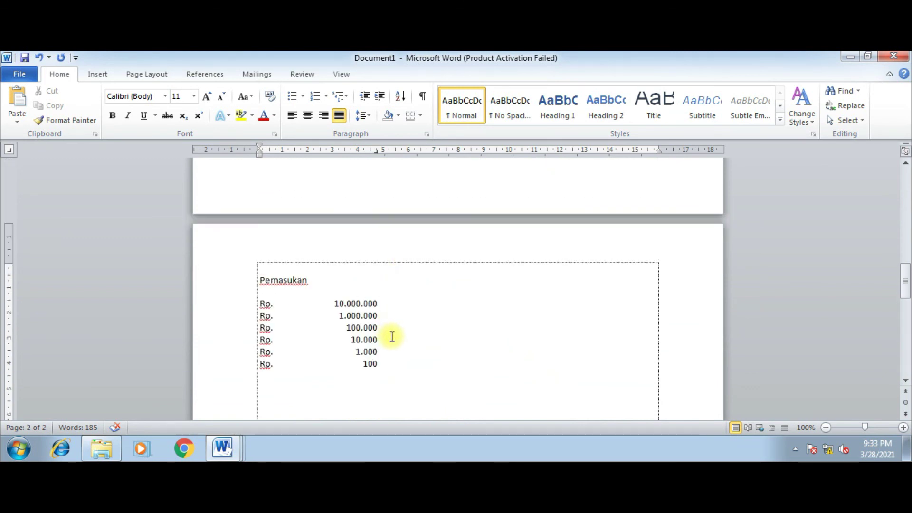